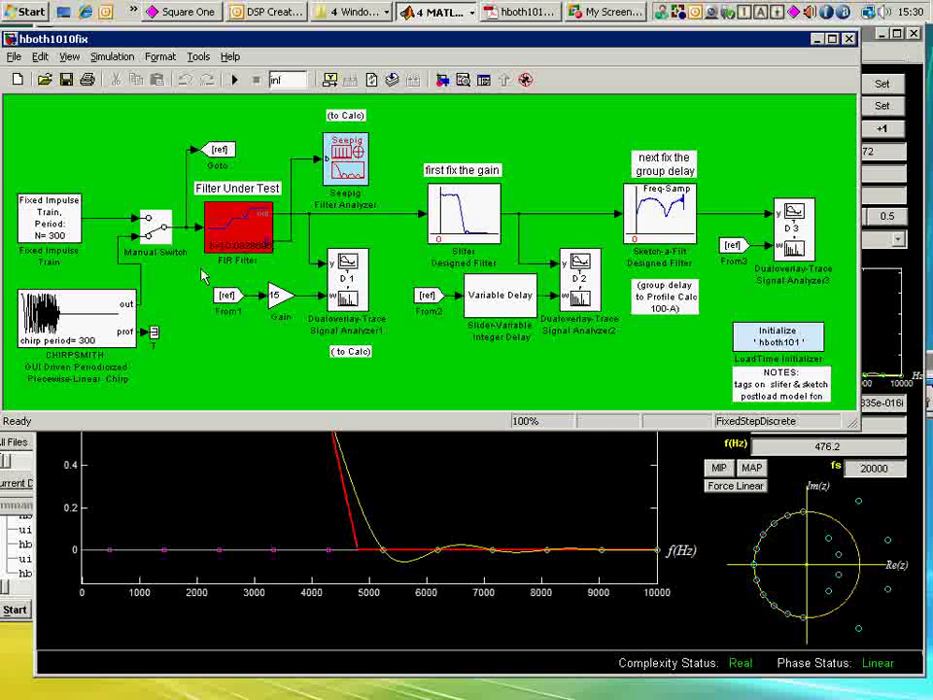
Step: Run the simulation and view the D 1 analyzer's white and yellow traces separately, restoring both plots
left_click(234, 79)
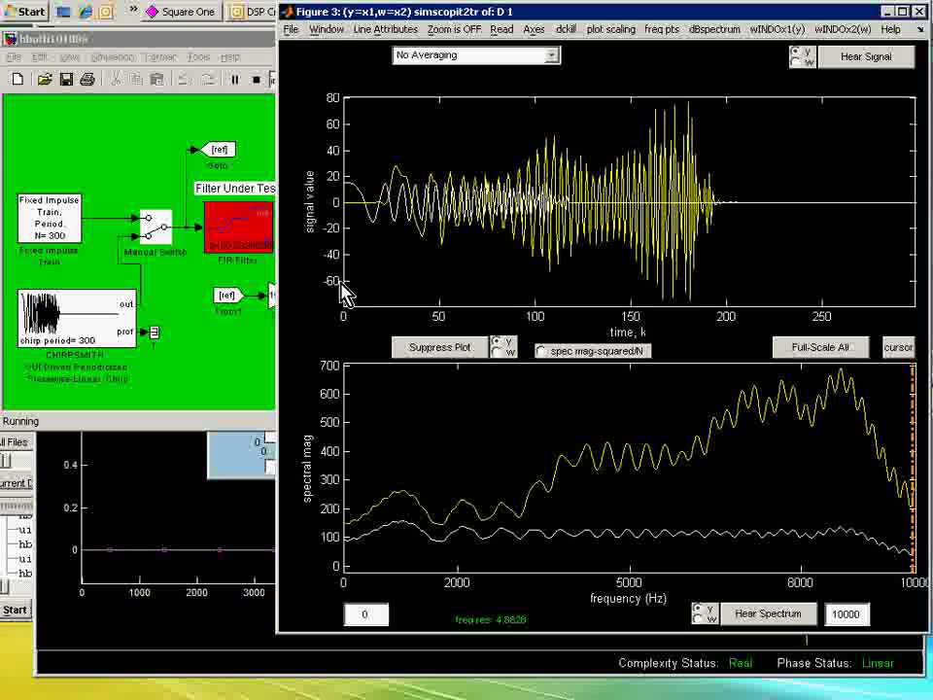
left_click(422, 354)
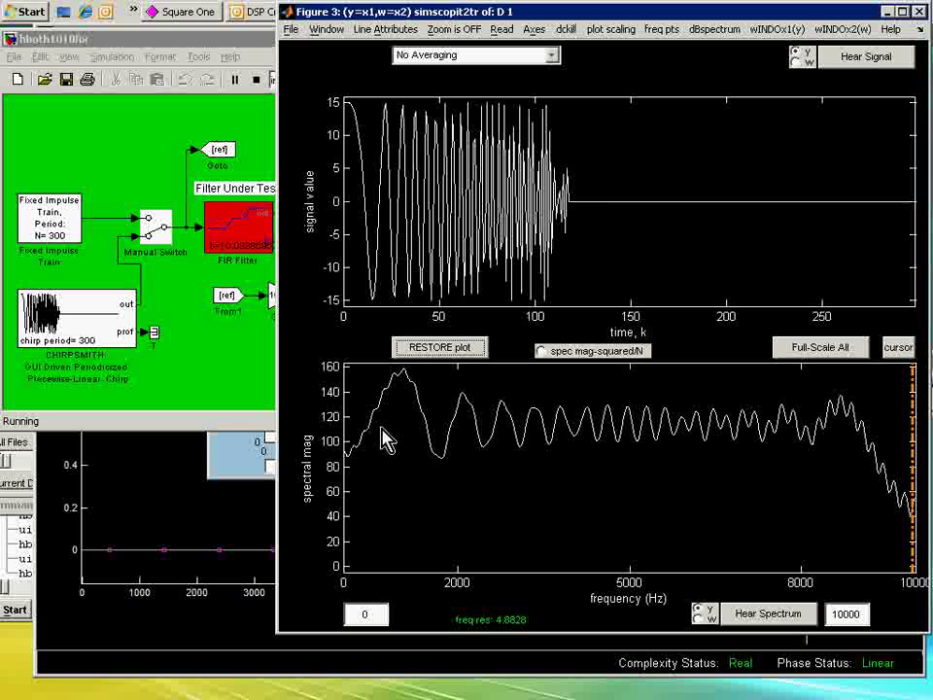
left_click(437, 349)
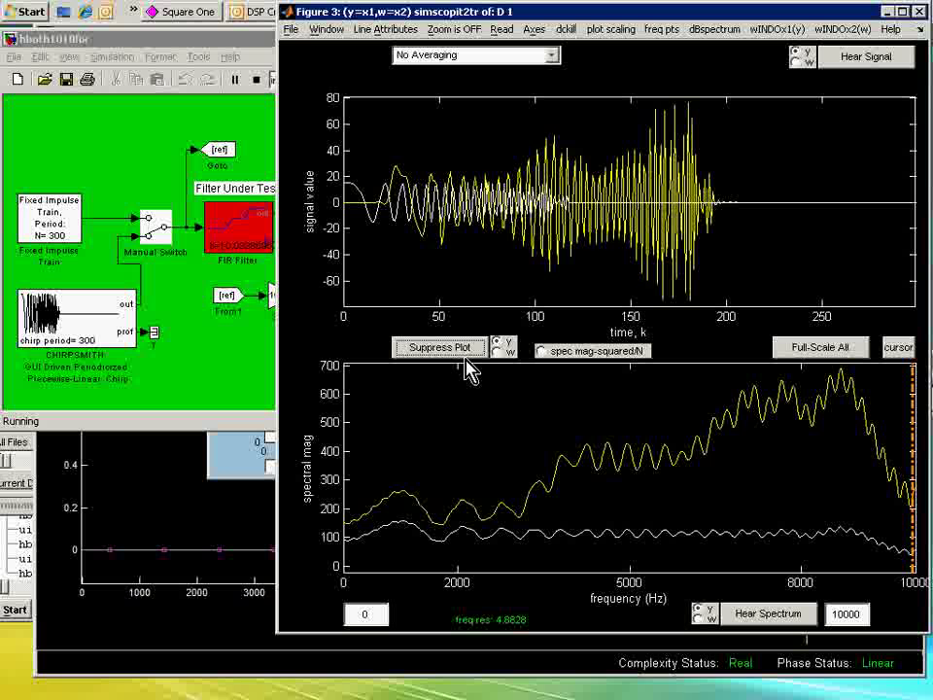
left_click(447, 351)
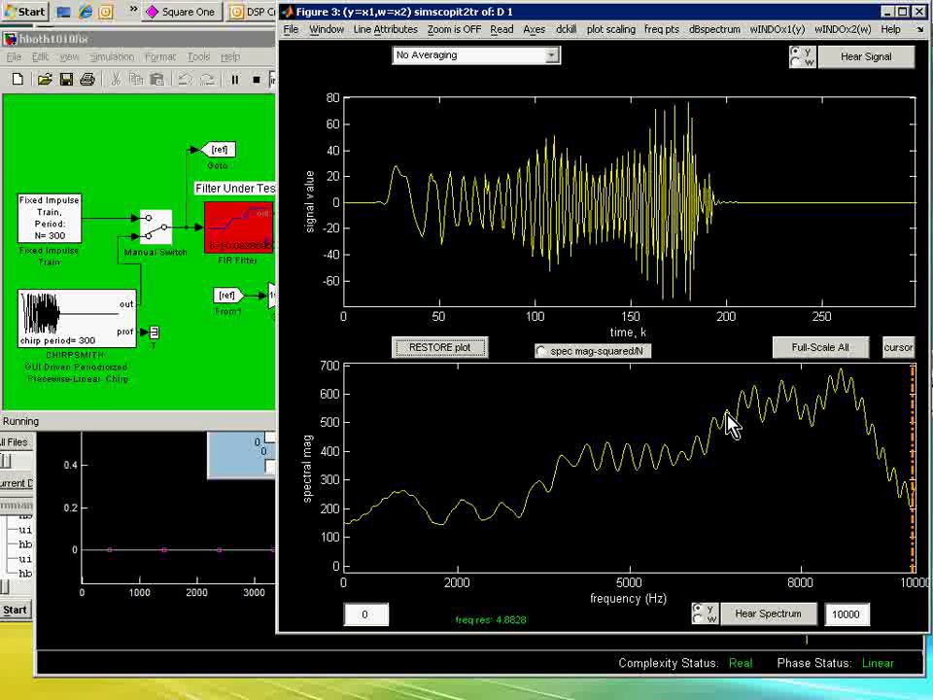
left_click(428, 348)
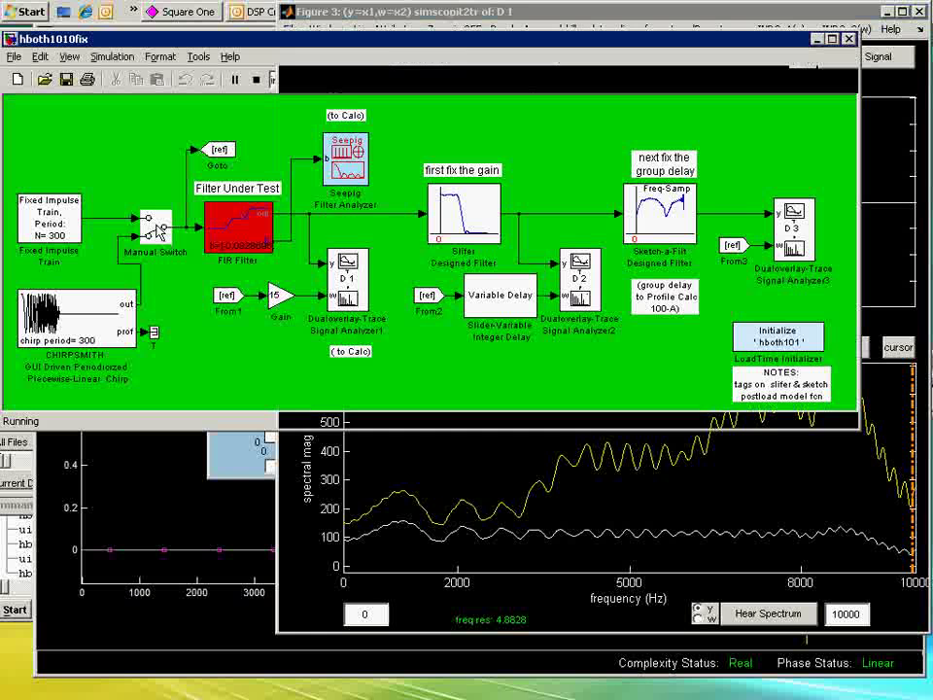
Step: Switch the model input to the fixed impulse train and export D 1's yellow frequency trace as a full profile to the Profile Calculator
double_click(161, 231)
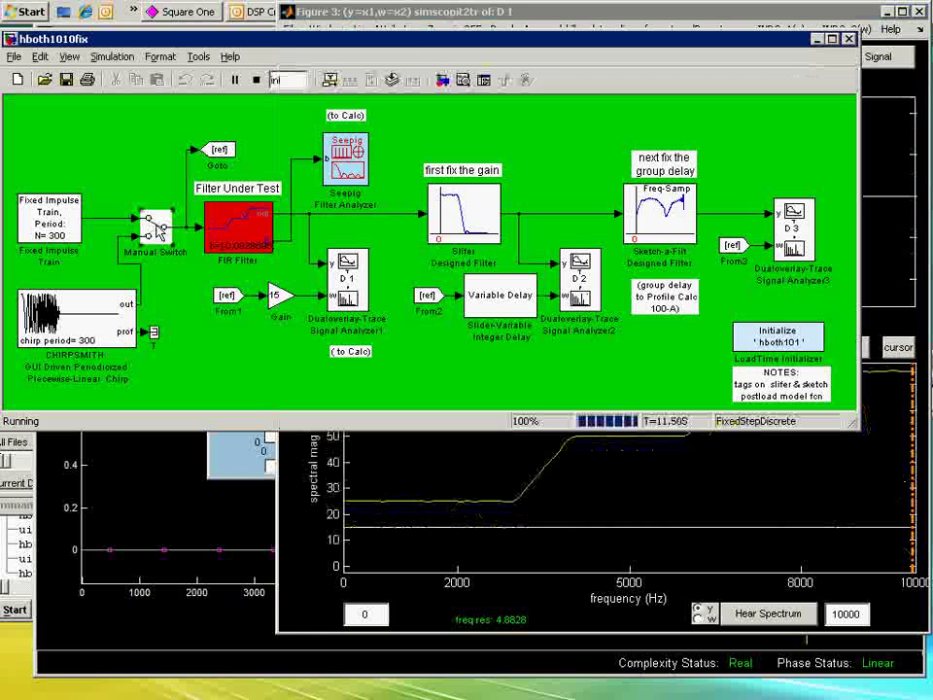
left_click(452, 486)
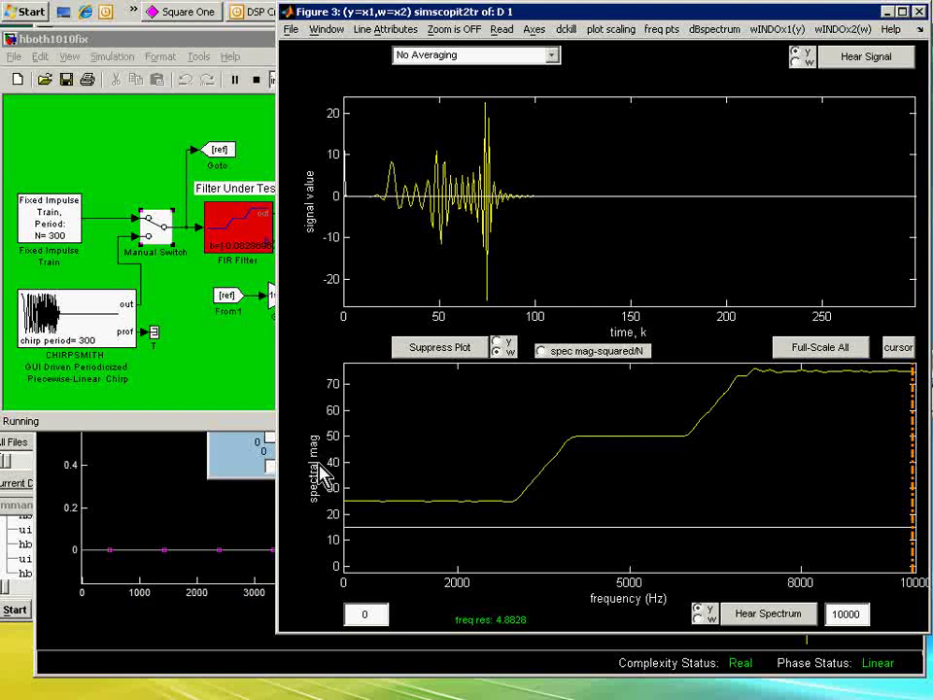
left_click(289, 31)
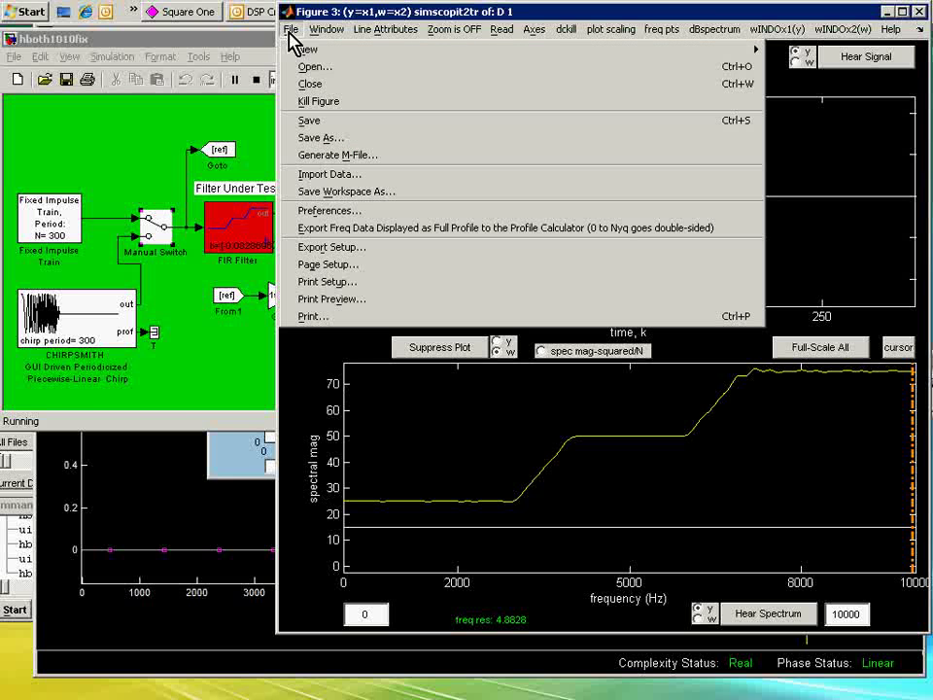
left_click(346, 229)
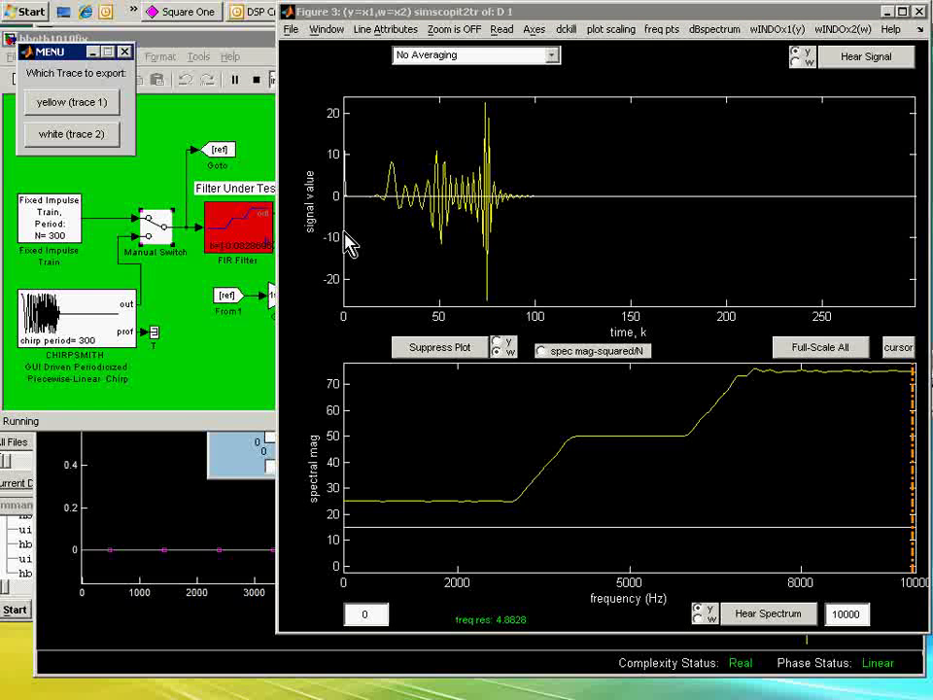
left_click(73, 99)
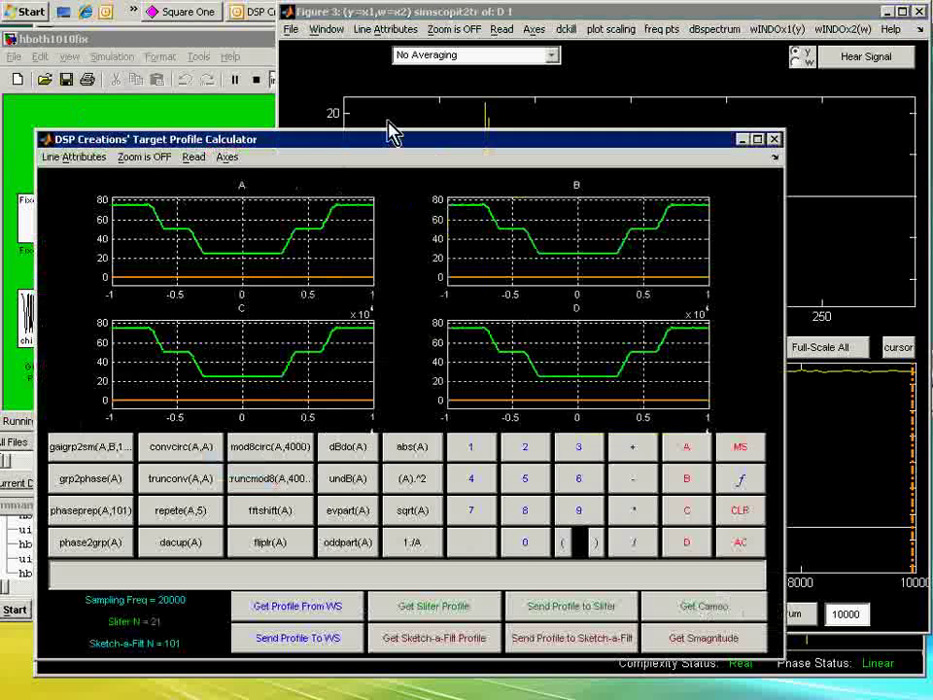
left_click_drag(388, 136, 493, 26)
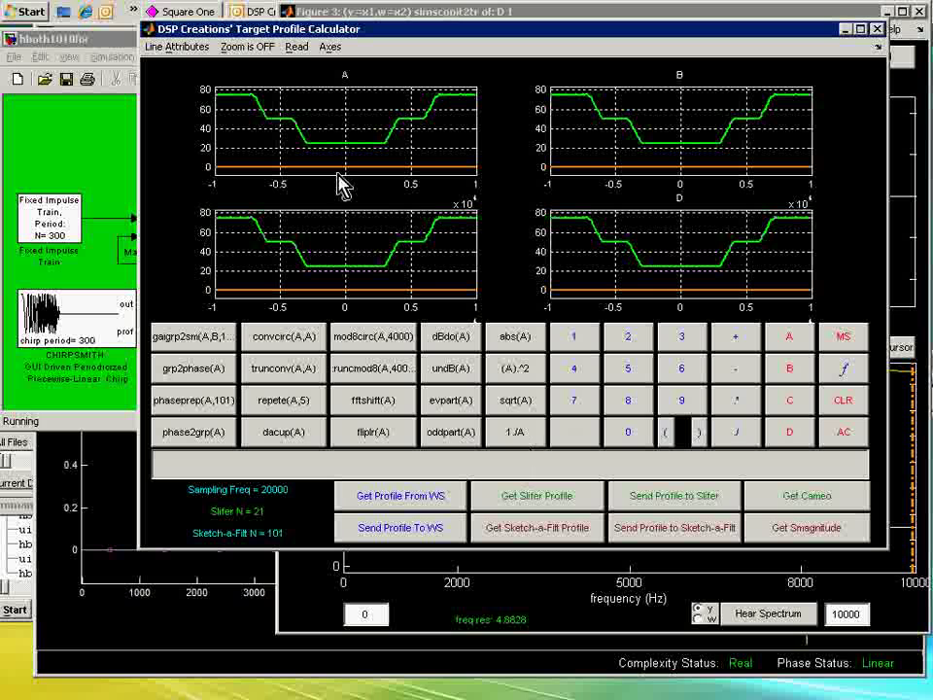
Step: Store the reciprocal 1./A in profile B and send profile B to Slifer
left_click(517, 433)
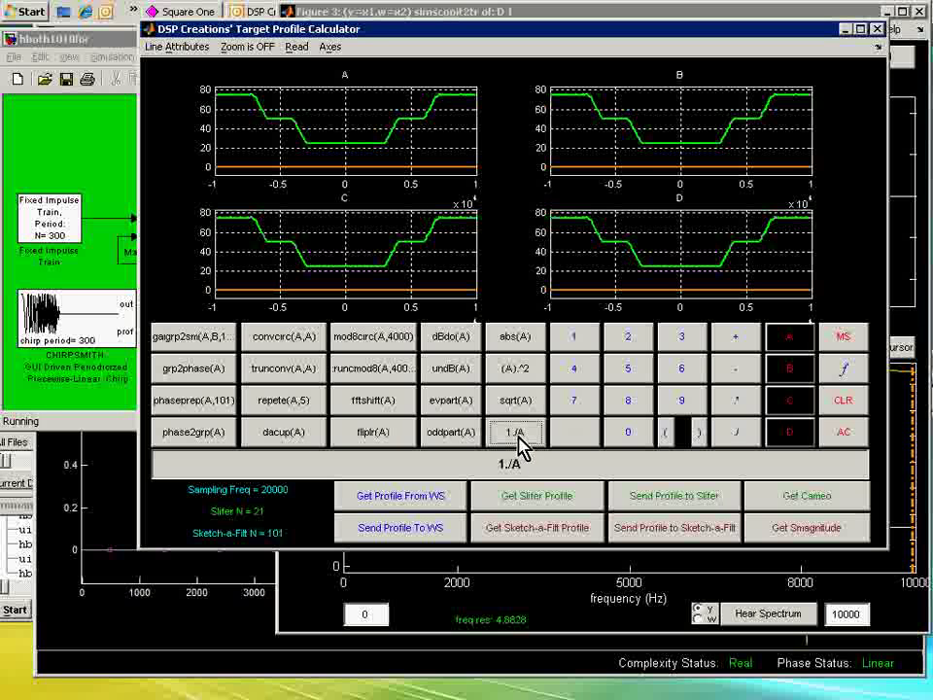
left_click(842, 340)
left_click(787, 377)
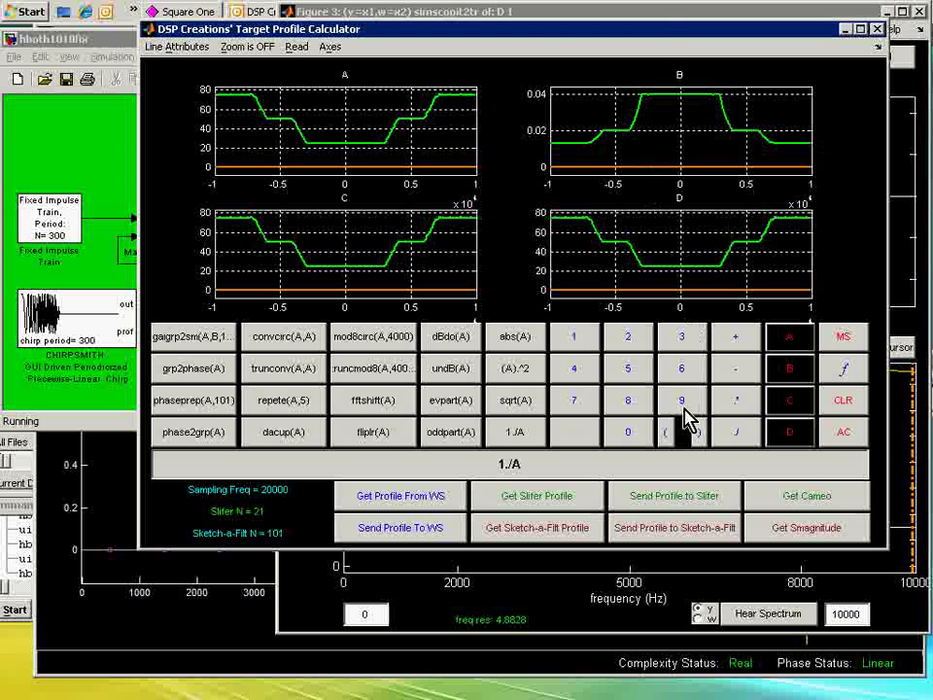
left_click(655, 496)
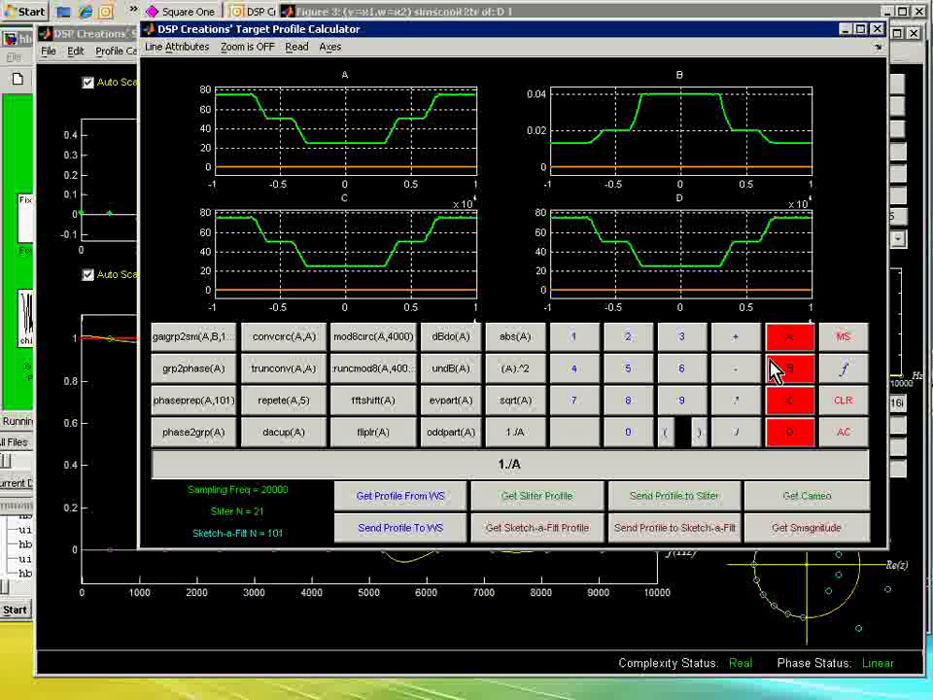
left_click(607, 554)
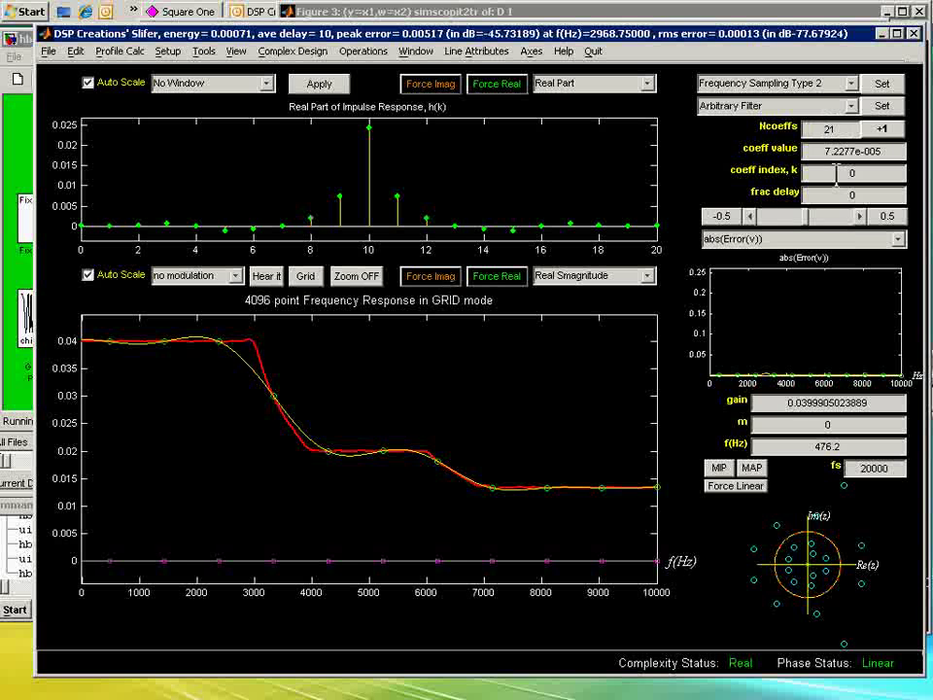
Step: Set Slifer's number of coefficients to 61
double_click(828, 128)
type("61")
key("Return")
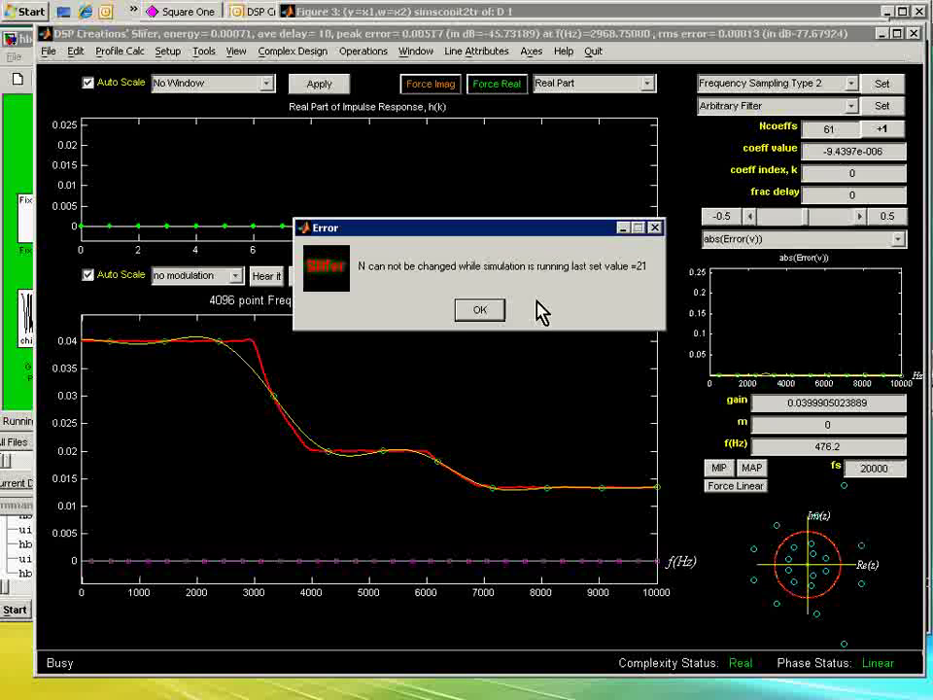
left_click(474, 322)
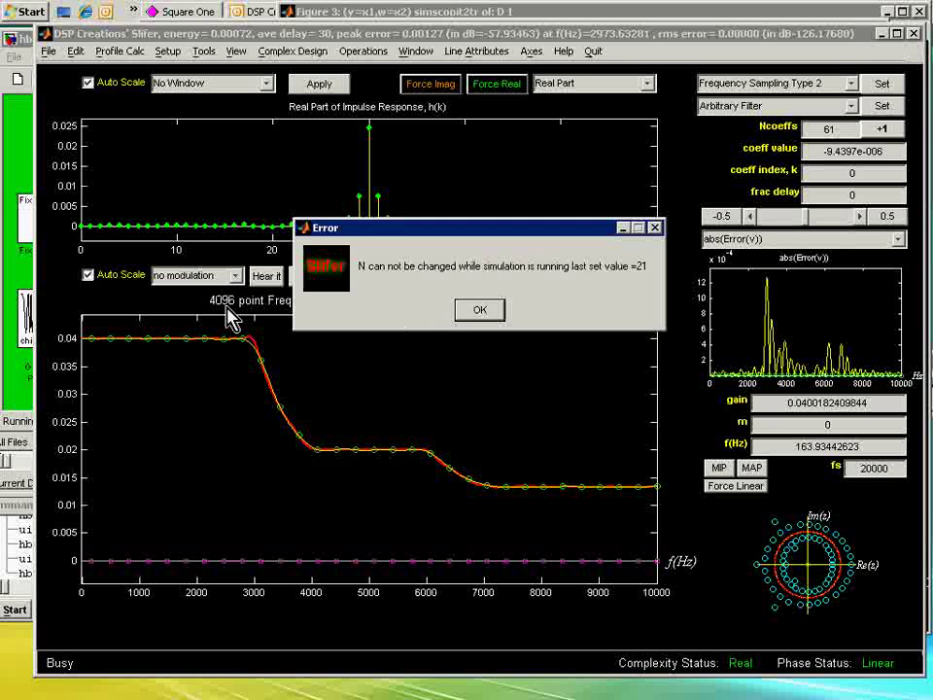
Step: Stop the running hboth1010fix simulation and return to the Slifer filter design
left_click(26, 146)
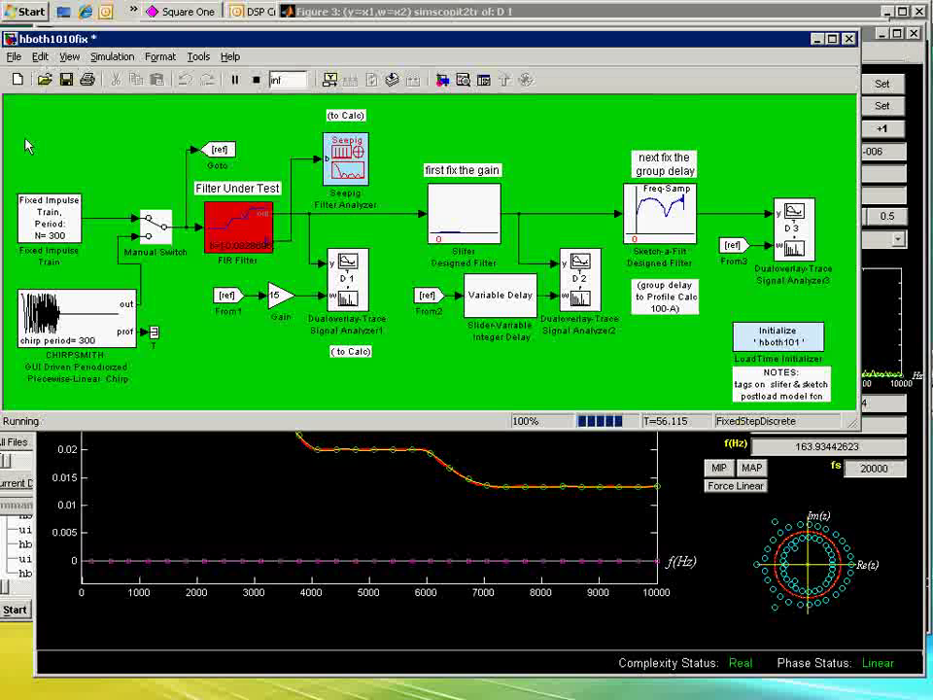
left_click(257, 80)
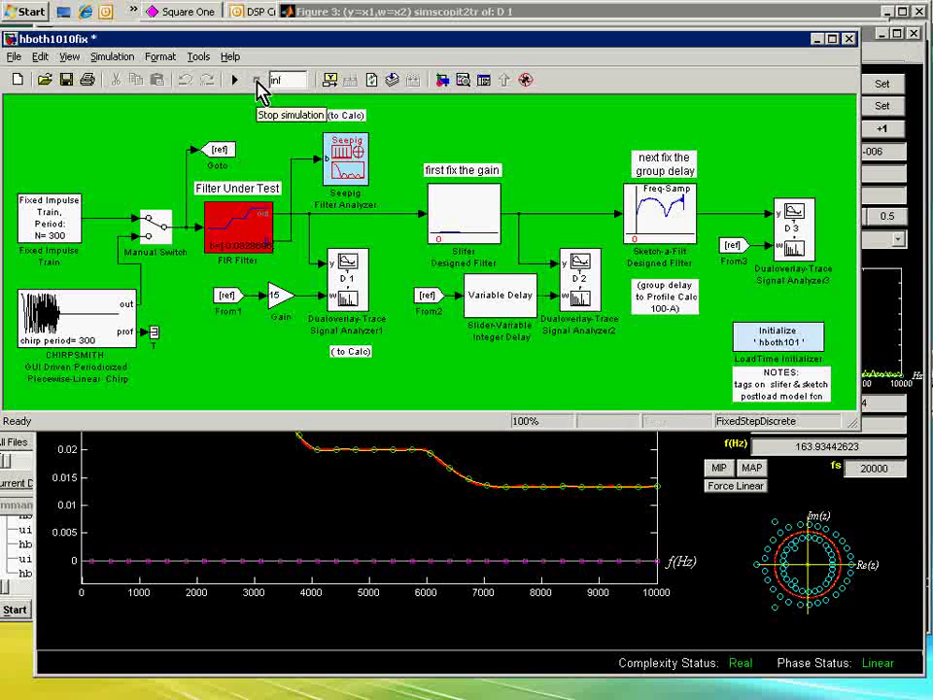
left_click(921, 286)
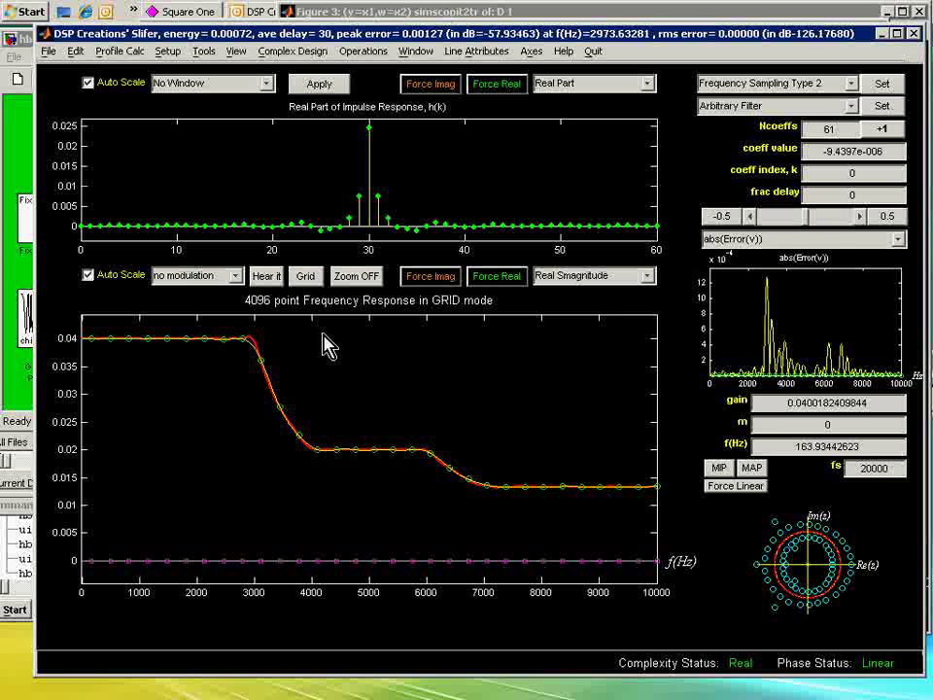
Step: Restart the simulation from the model and open the D 2 dual-trace signal analyzer after the Slifer filter
left_click(21, 168)
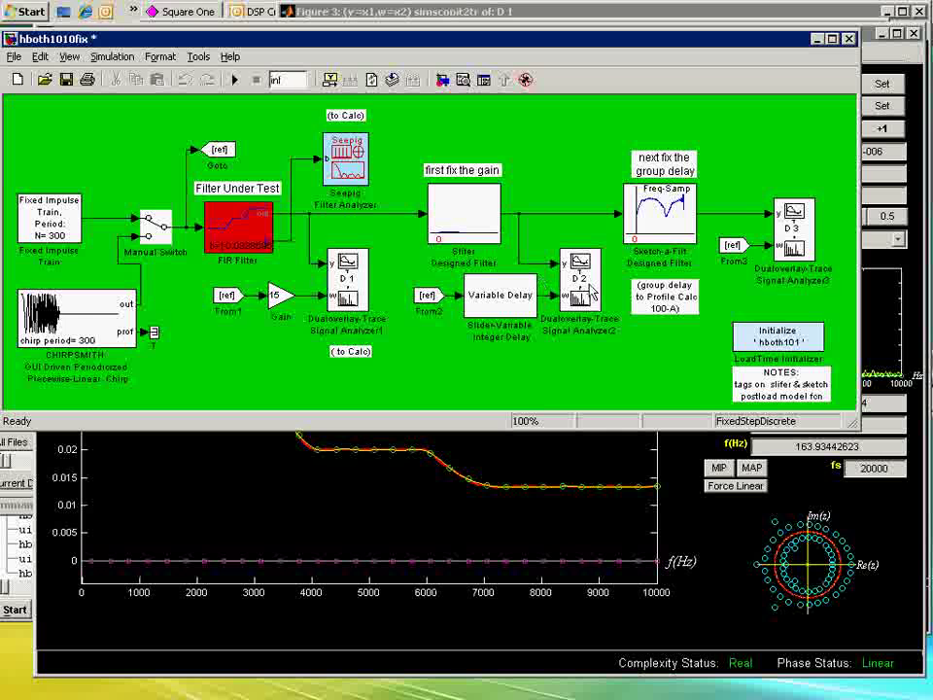
left_click(234, 78)
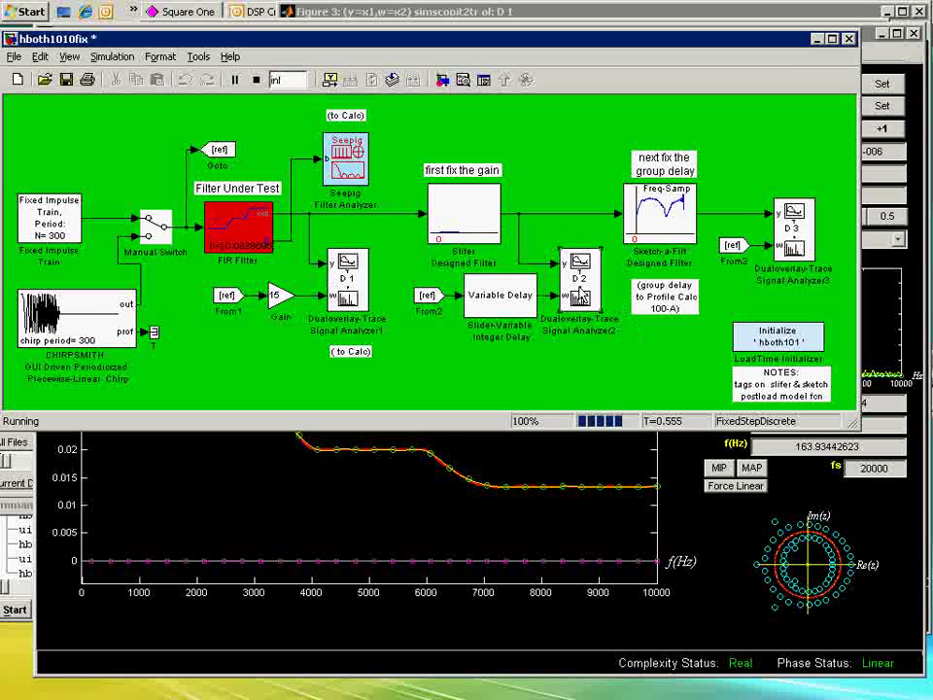
double_click(580, 297)
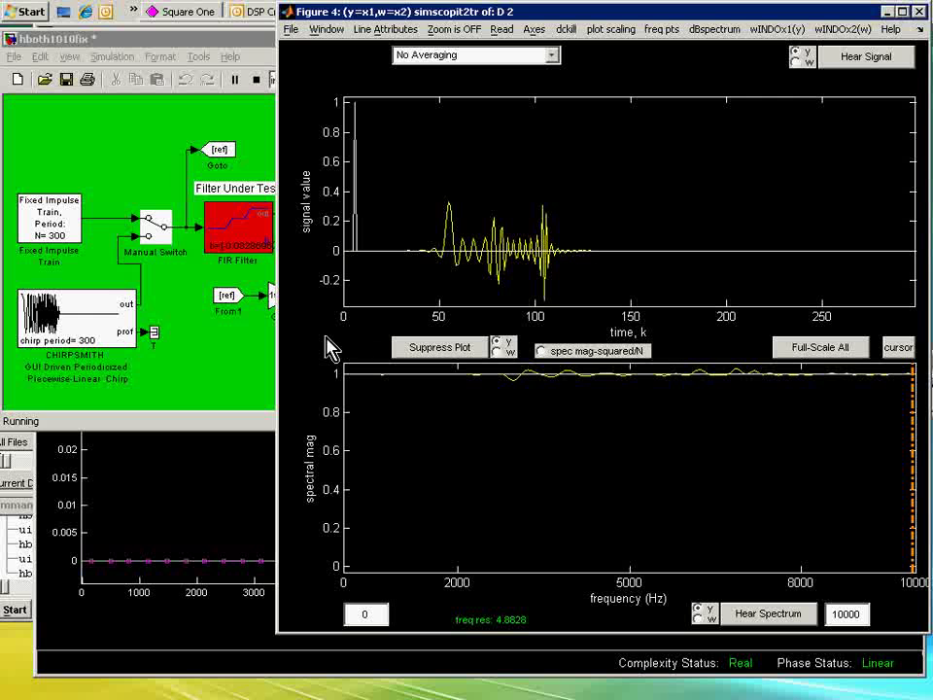
Step: Switch the model input to the CHIRPSMITH chirp and view the resulting traces in the D 2 analyzer
left_click(209, 347)
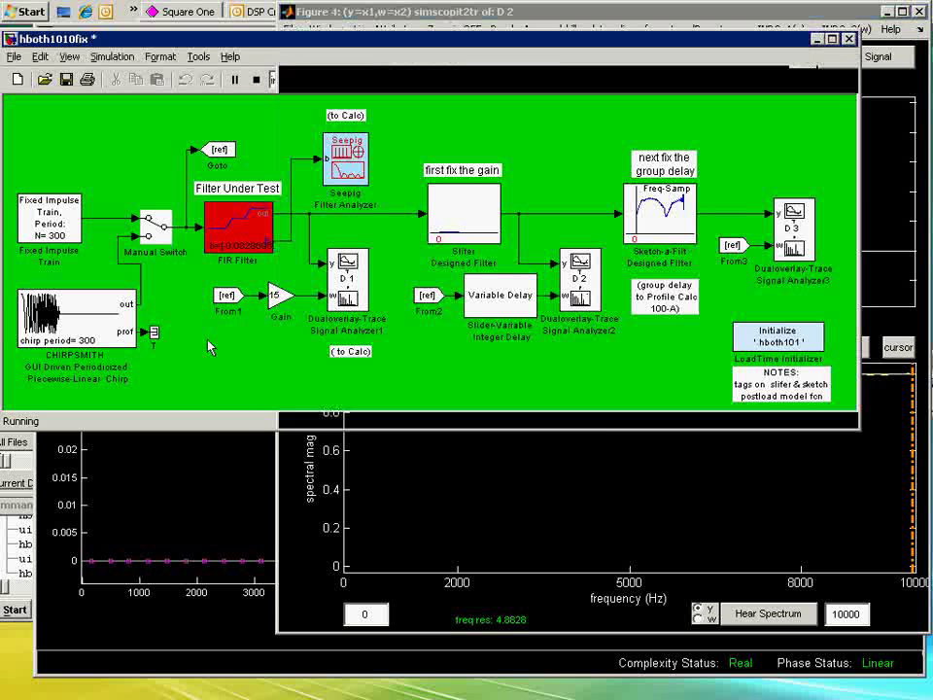
left_click(155, 225)
double_click(153, 231)
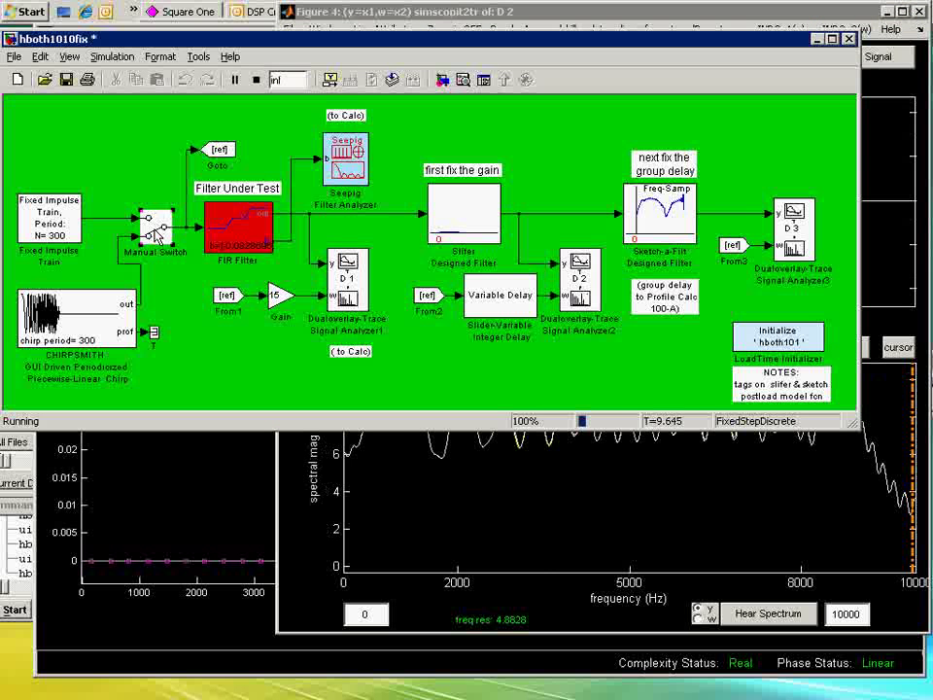
left_click(541, 587)
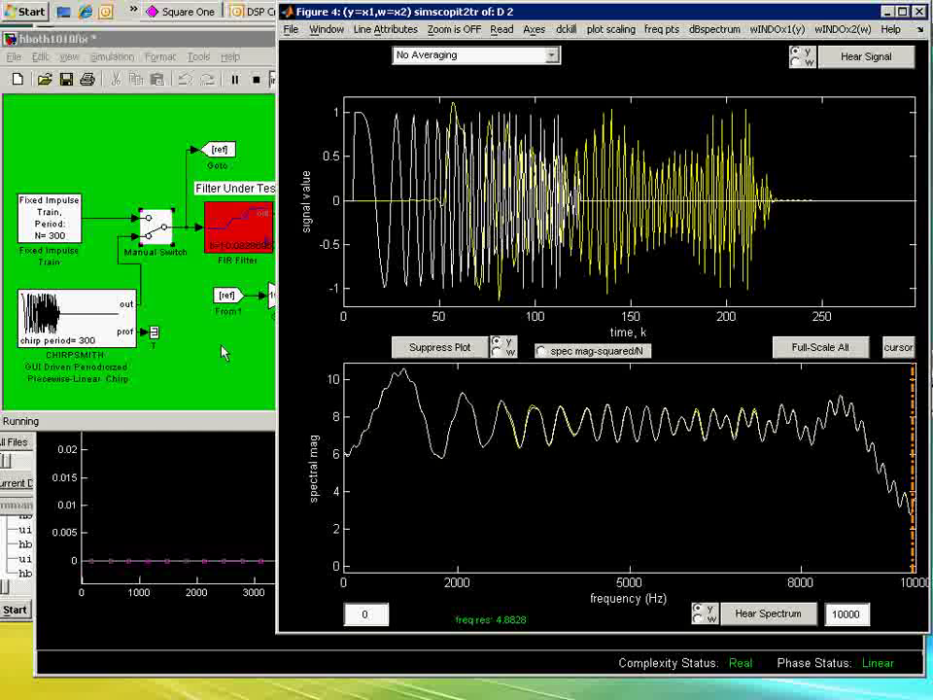
Step: Set the Slider-Variable Integer Delay block to 54 samples while viewing the D 2 traces
left_click(166, 258)
double_click(503, 311)
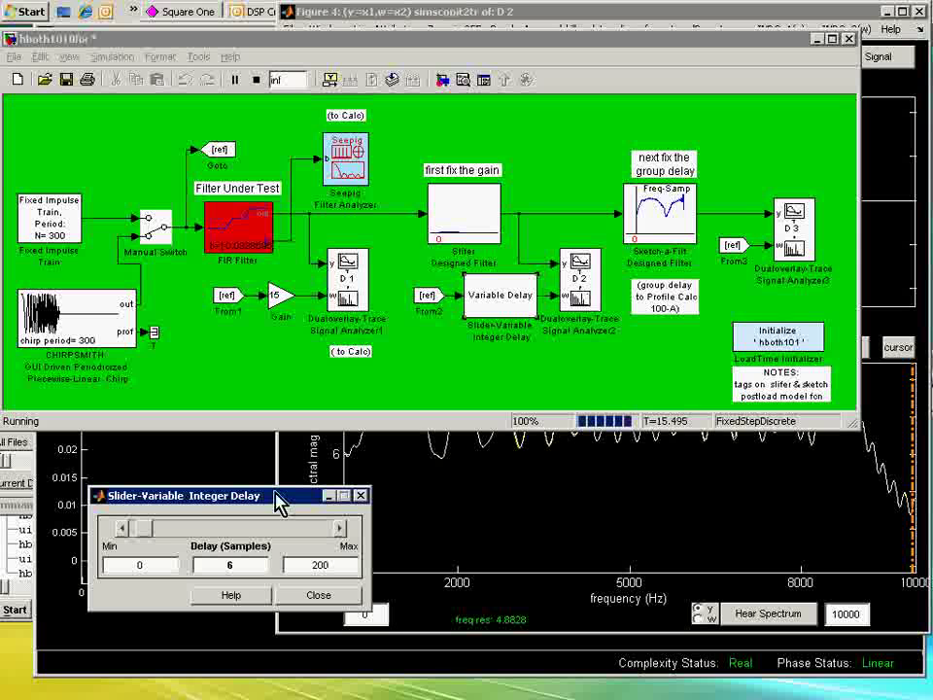
left_click_drag(179, 495, 90, 453)
left_click(483, 583)
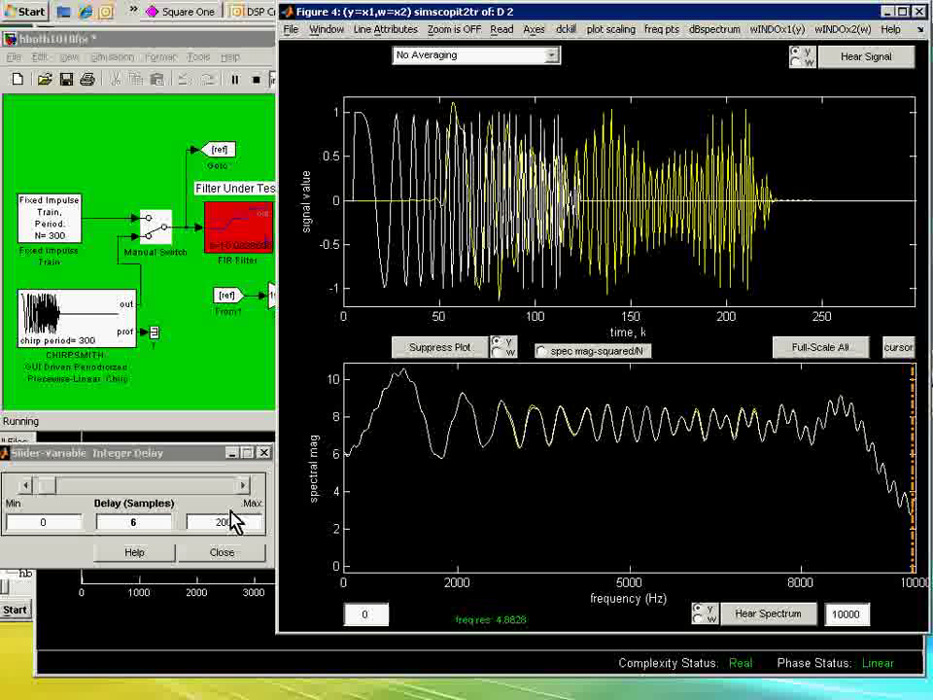
left_click_drag(46, 484, 58, 490)
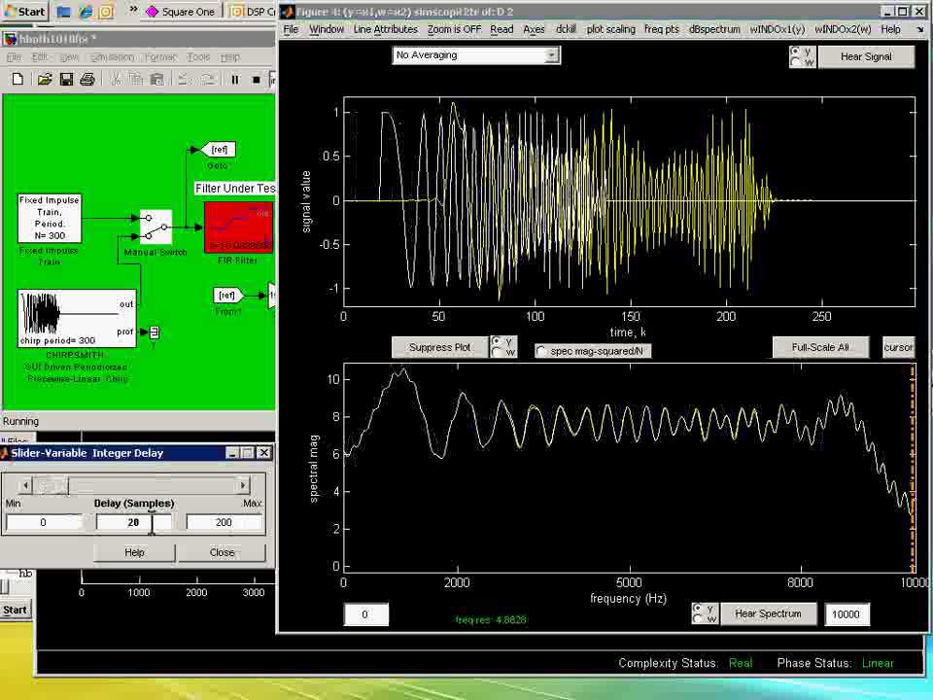
left_click(244, 485)
left_click_drag(247, 484, 246, 484)
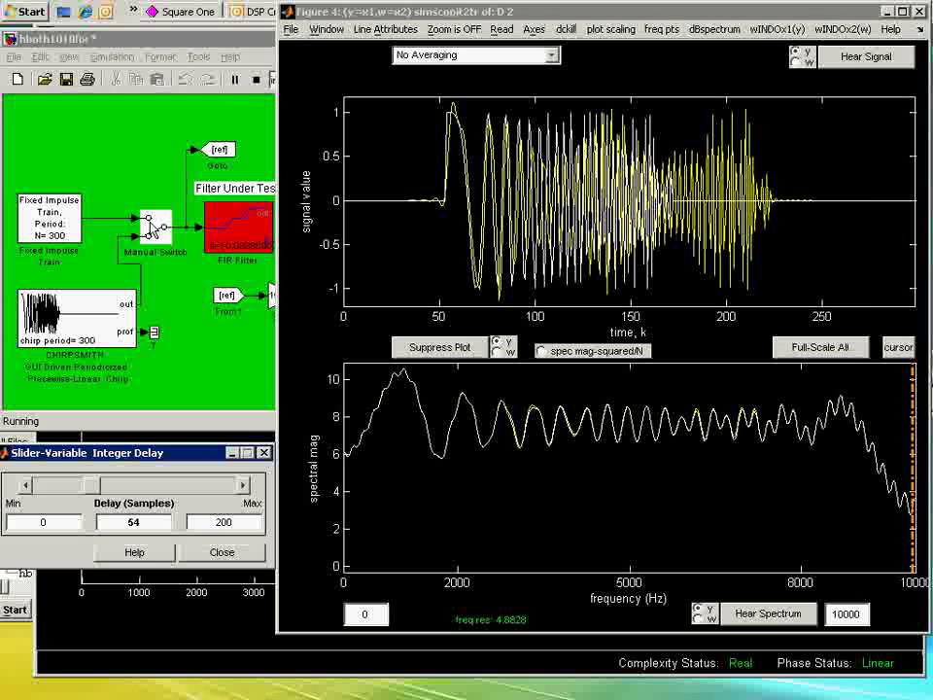
Step: Switch the model input back to the fixed impulse train and close the integer delay settings
left_click(153, 228)
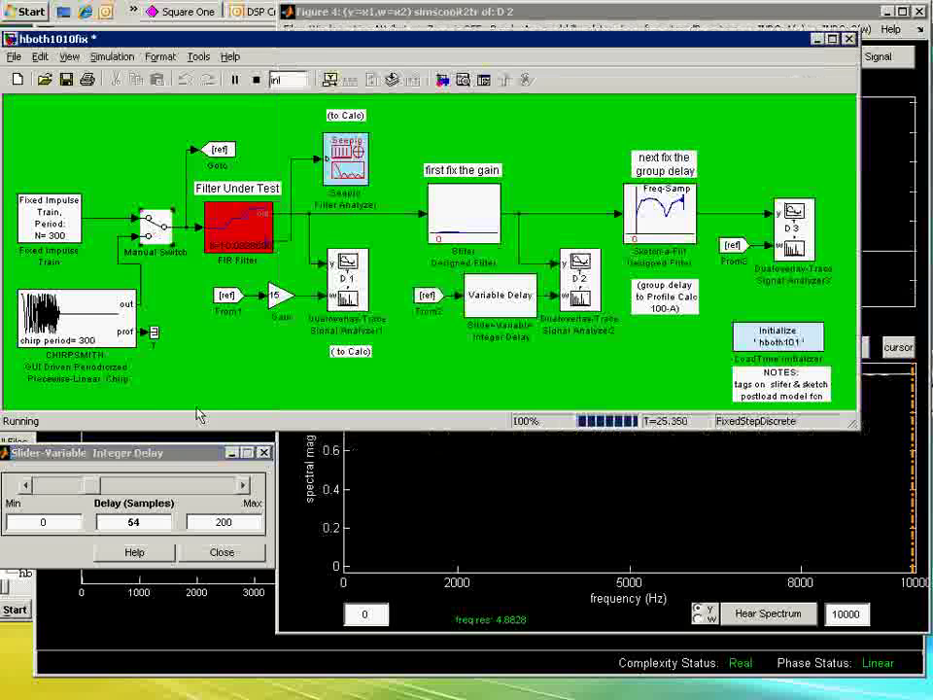
left_click(264, 452)
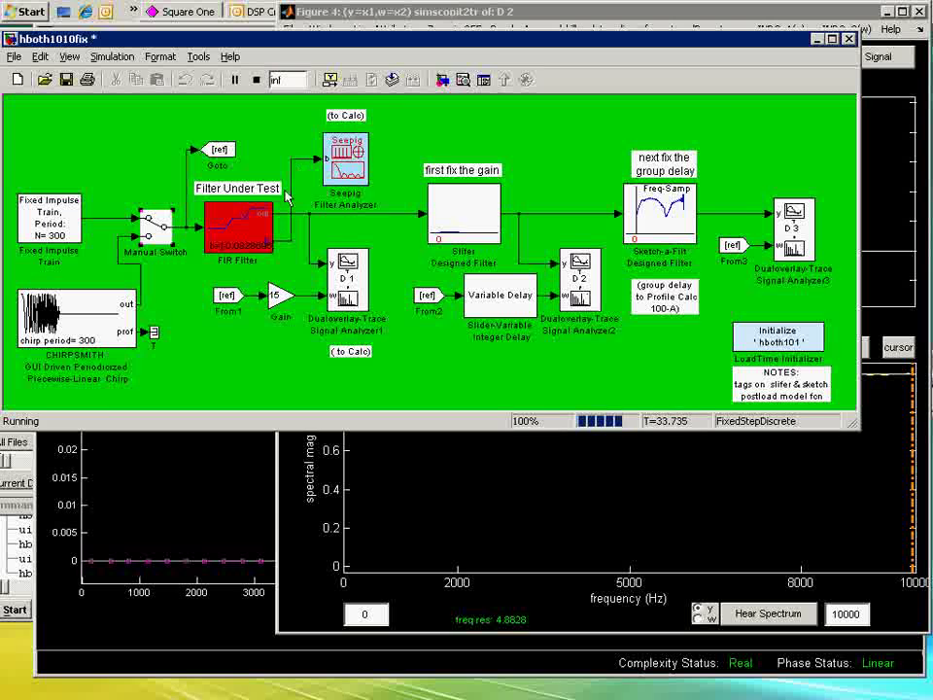
Step: Open the Seepig filter analyzer and display the Group Delay of the filter under test
double_click(341, 165)
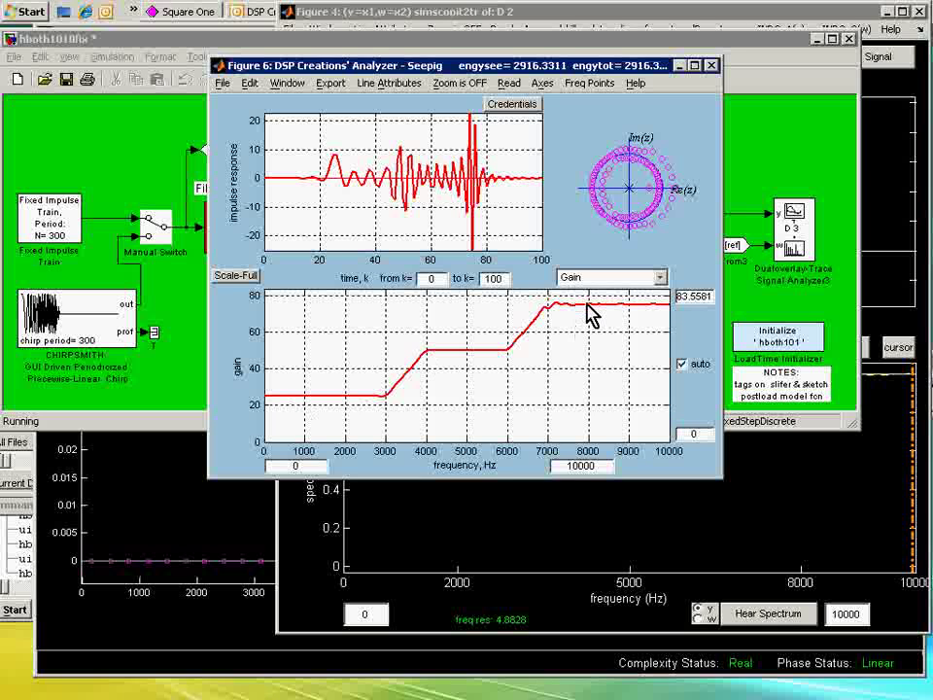
left_click(660, 278)
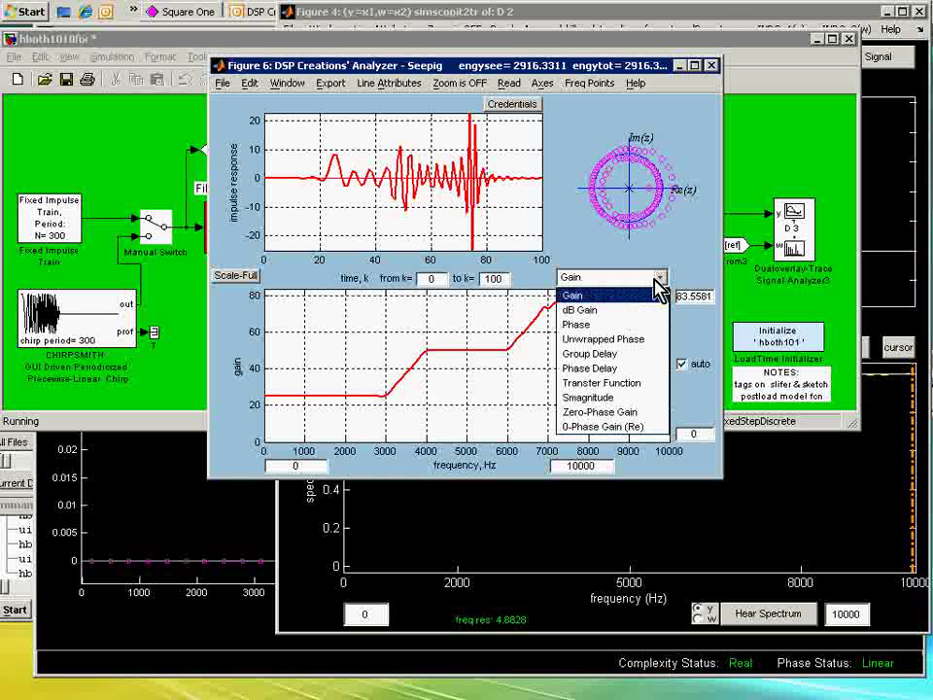
left_click(593, 353)
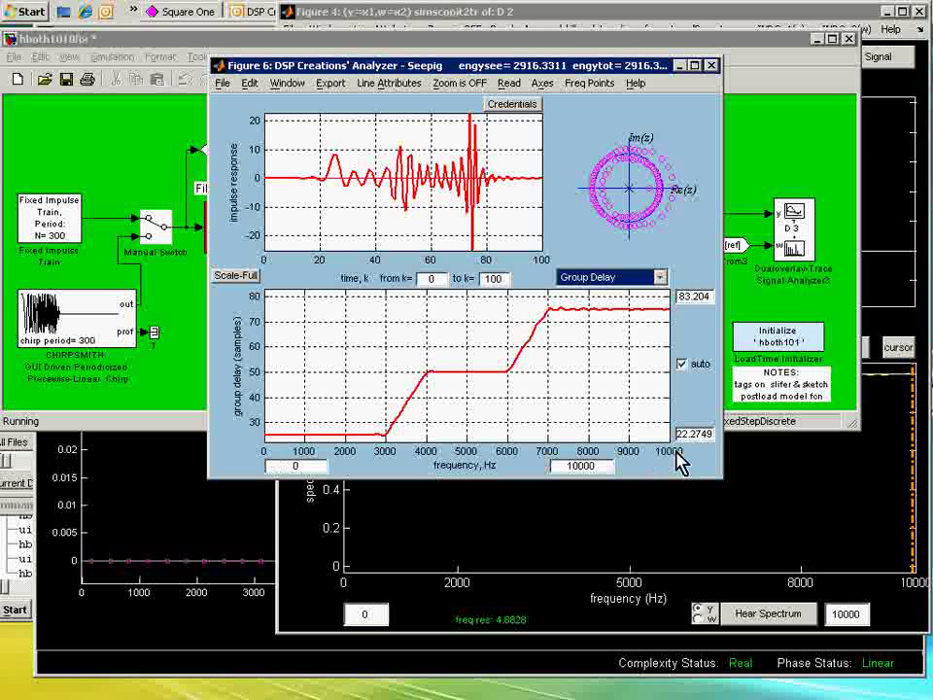
Step: Export the displayed group delay data of the filter under test as a full profile to the Profile Calculator
left_click(237, 374)
left_click(238, 376)
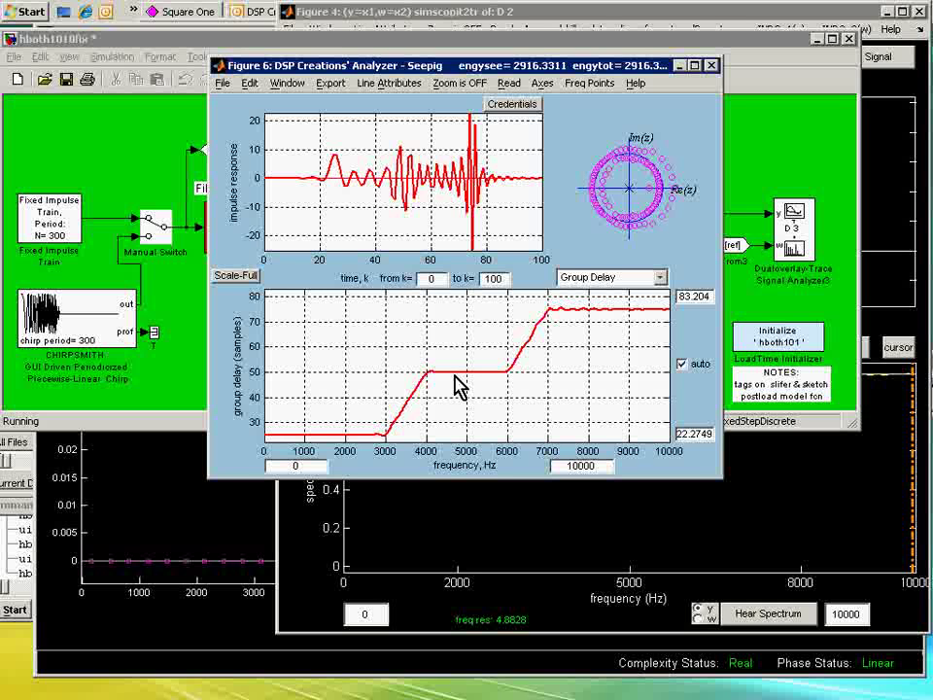
left_click(330, 84)
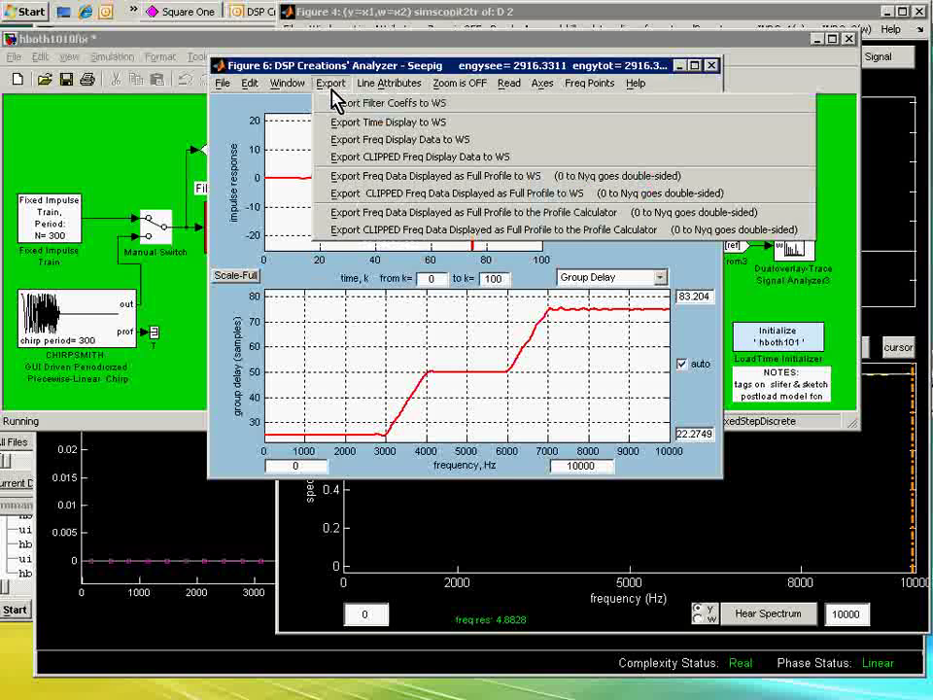
left_click(374, 219)
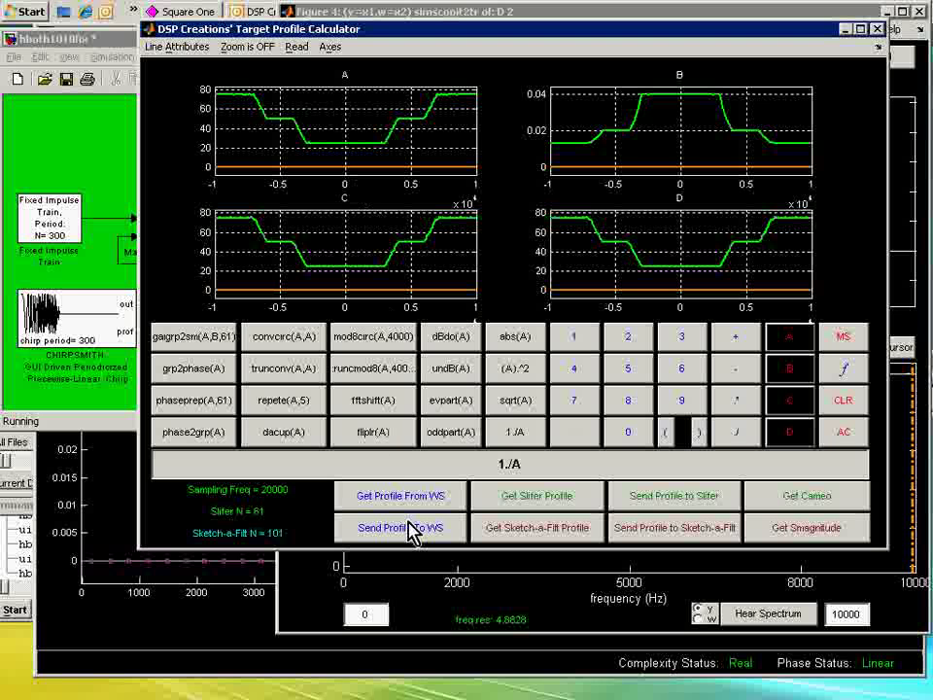
Step: Invert the group delay profile with the expression -A+100 and store it in profile B
left_click(839, 434)
left_click(728, 374)
left_click(797, 338)
left_click(843, 337)
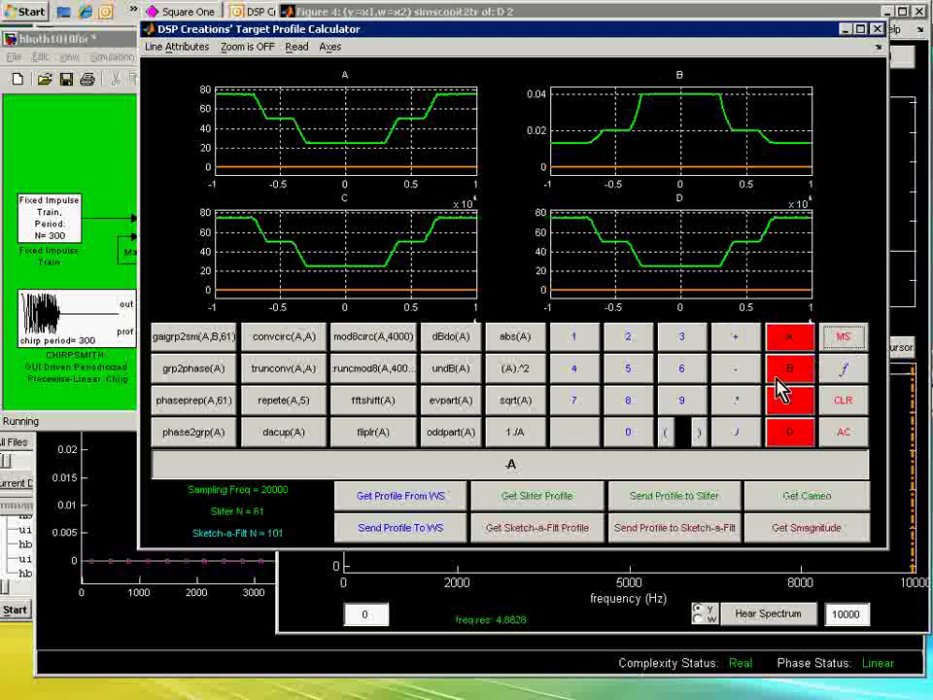
left_click(795, 377)
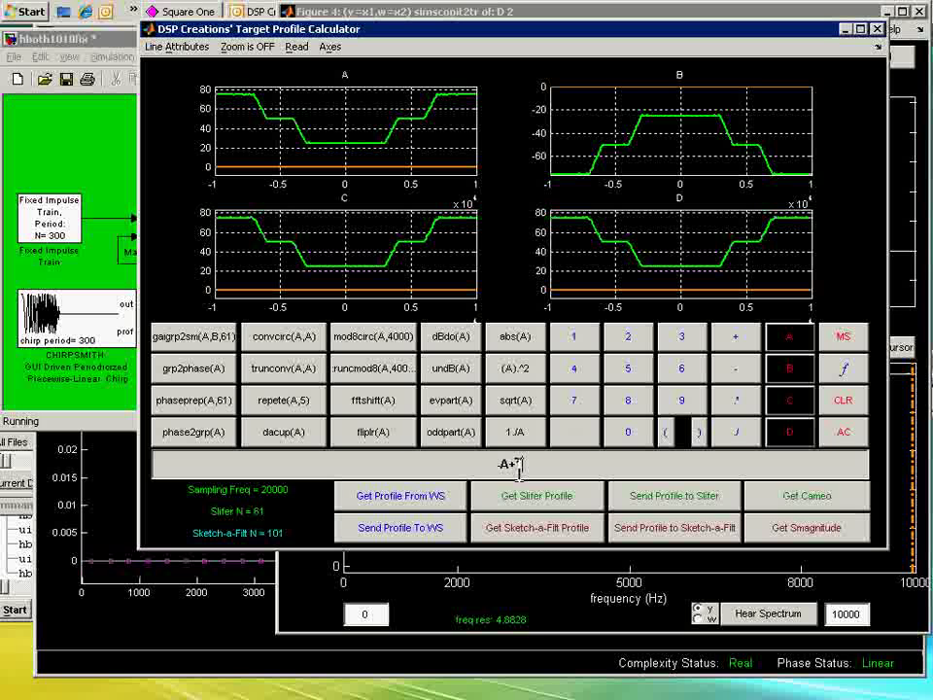
type("00")
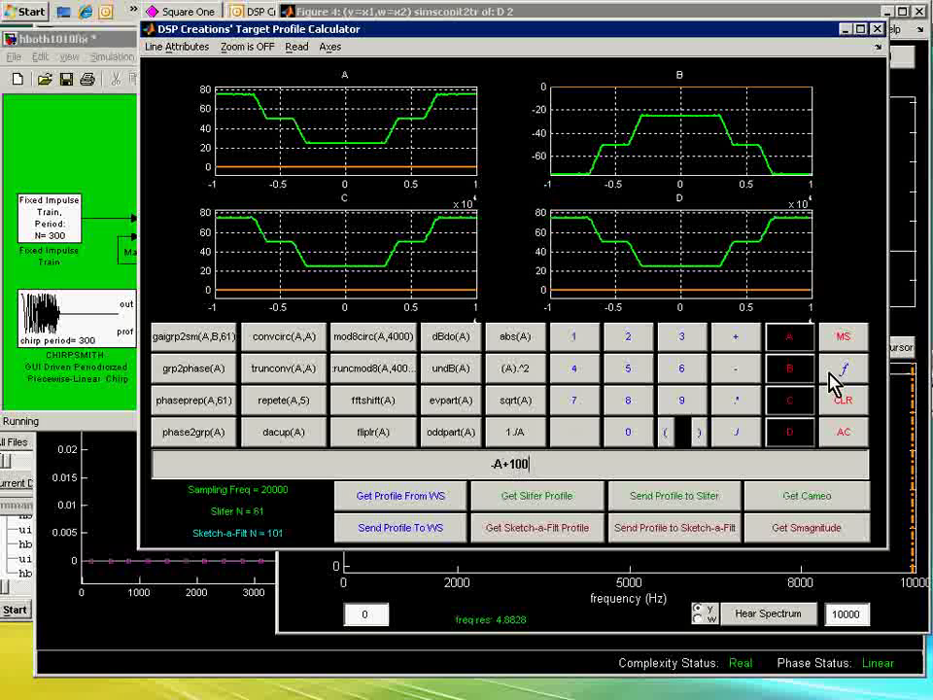
left_click(789, 379)
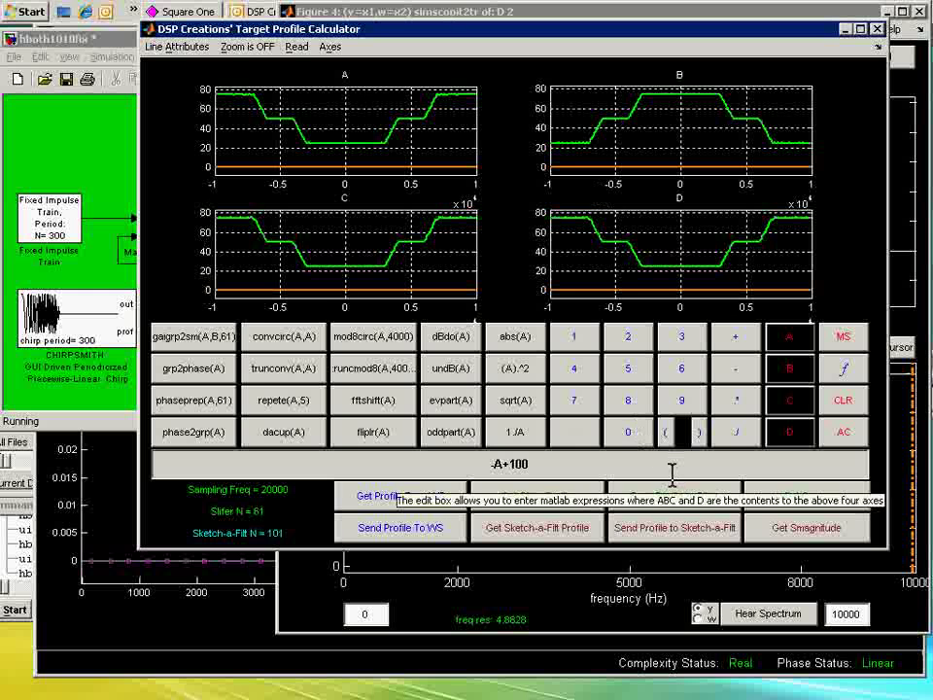
Step: Store the constant 1 in profile A as the unity gain target
left_click(842, 432)
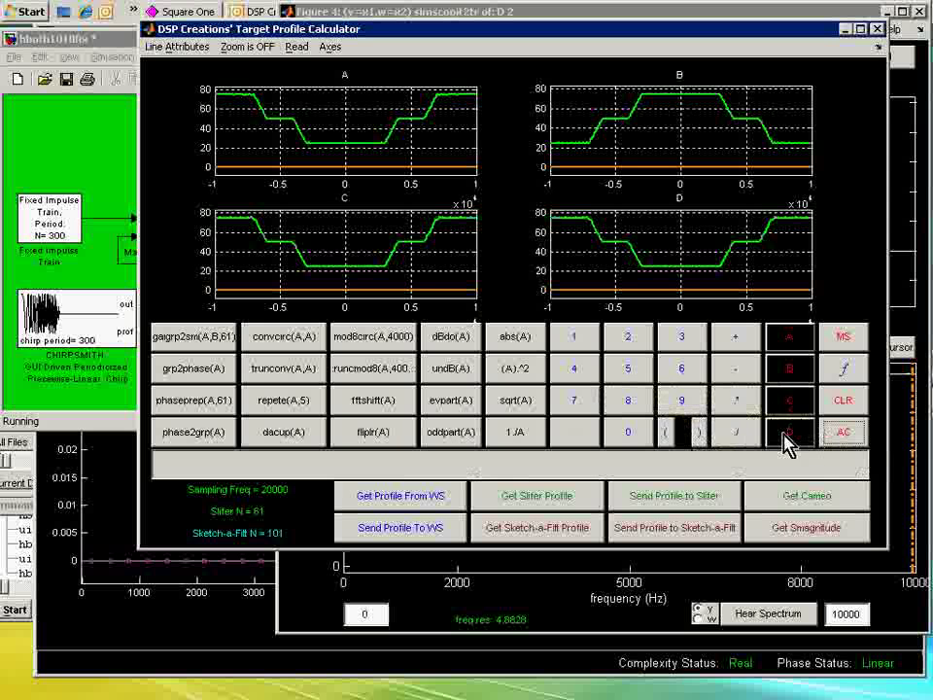
left_click(574, 340)
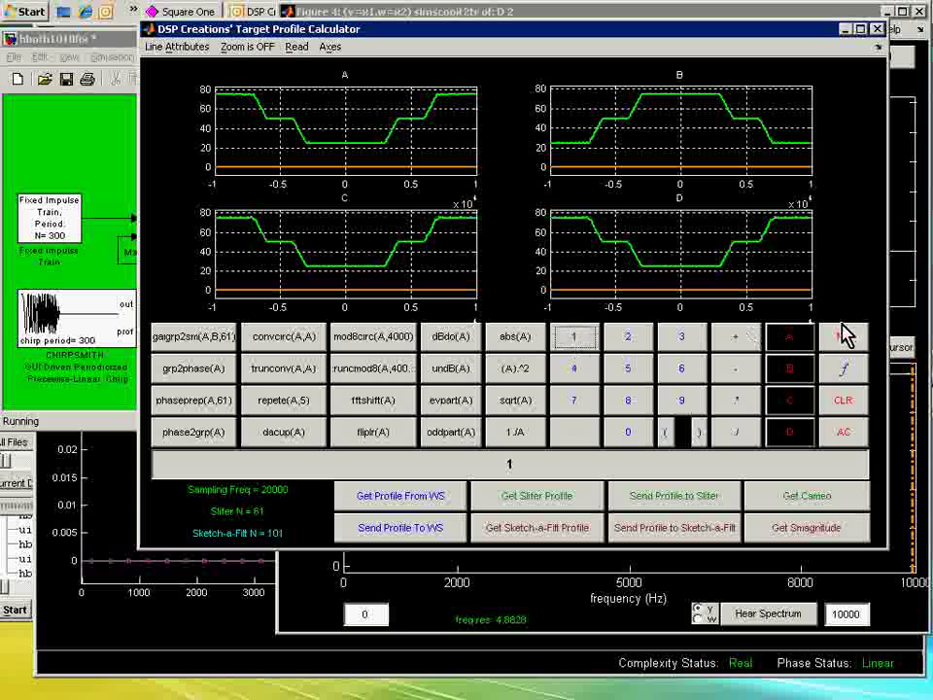
left_click(804, 342)
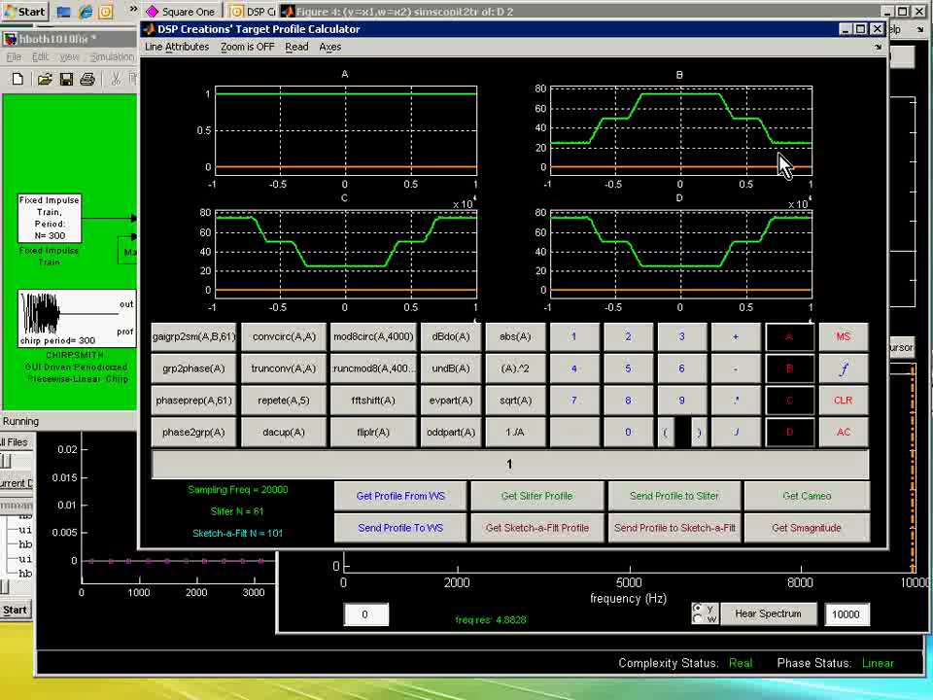
Step: Combine gain profile A and group delay profile B with gaigrp2sm(A,B,101) and store the outcome in profile C
left_click(844, 442)
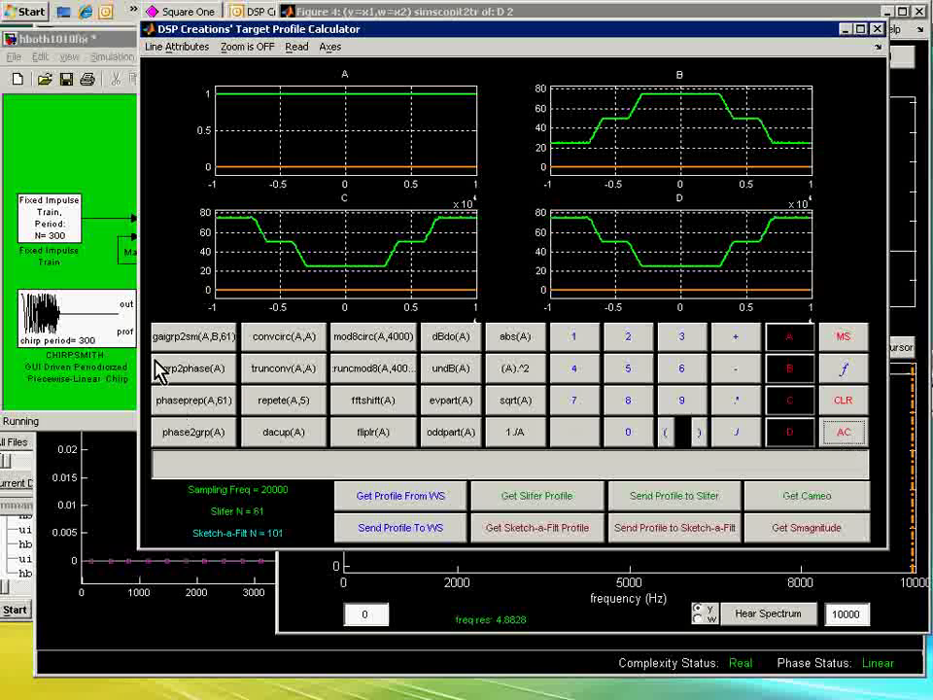
left_click(184, 342)
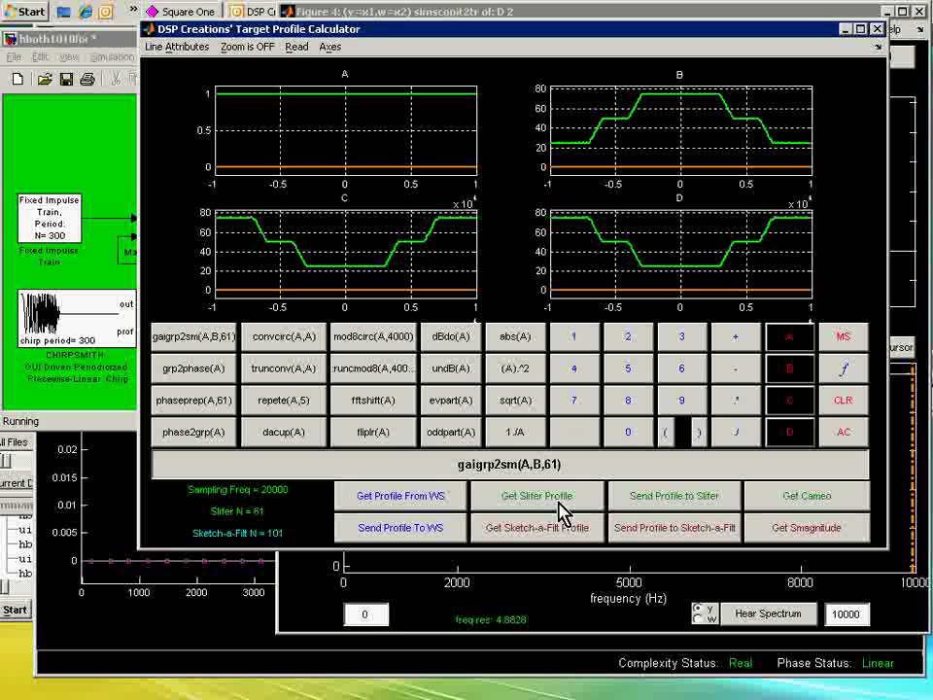
key("BackSpace")
type("10")
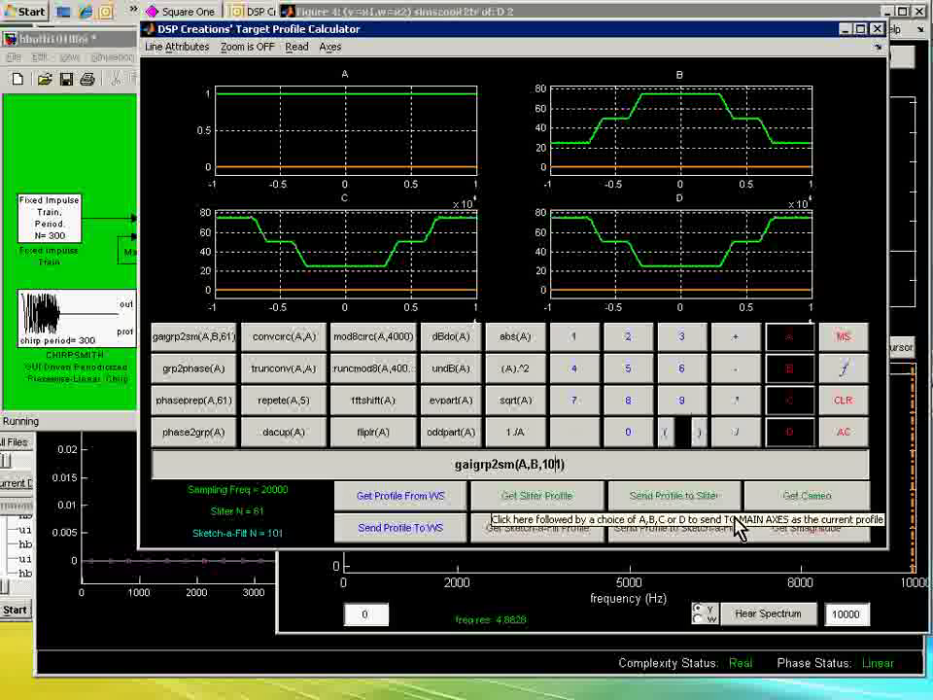
left_click(842, 340)
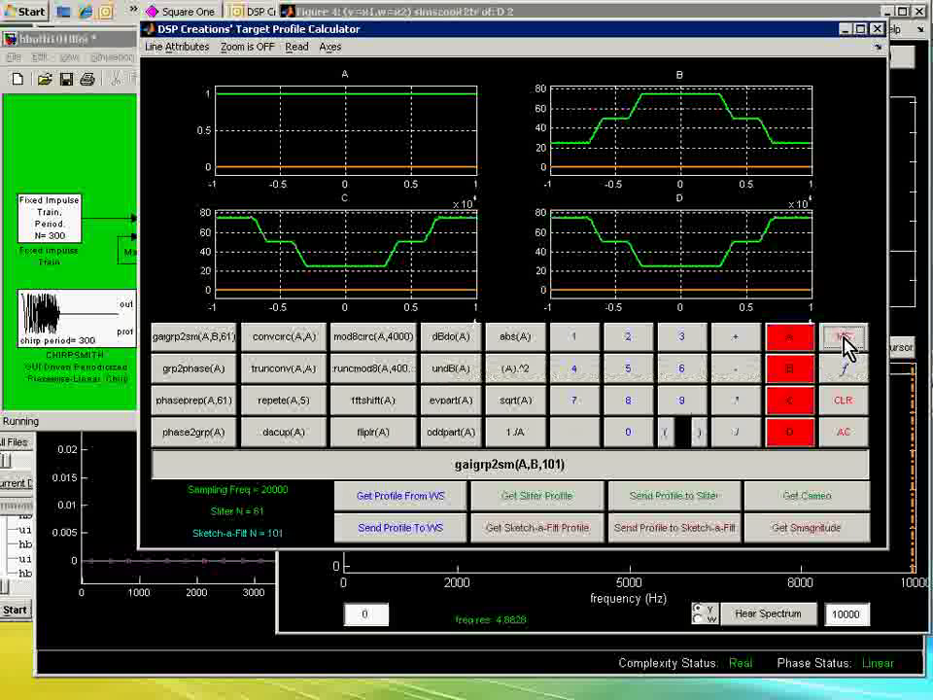
left_click(795, 408)
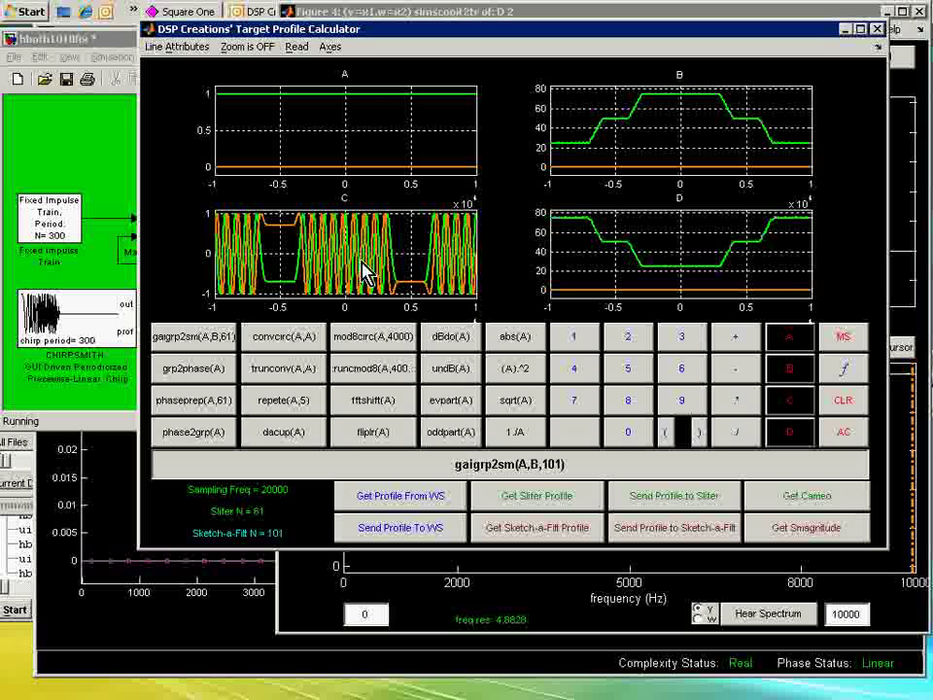
Step: Send profile C to Sketch-a-Filt and open the Sketch-a-Filt Designed Filter block in the model
left_click(681, 534)
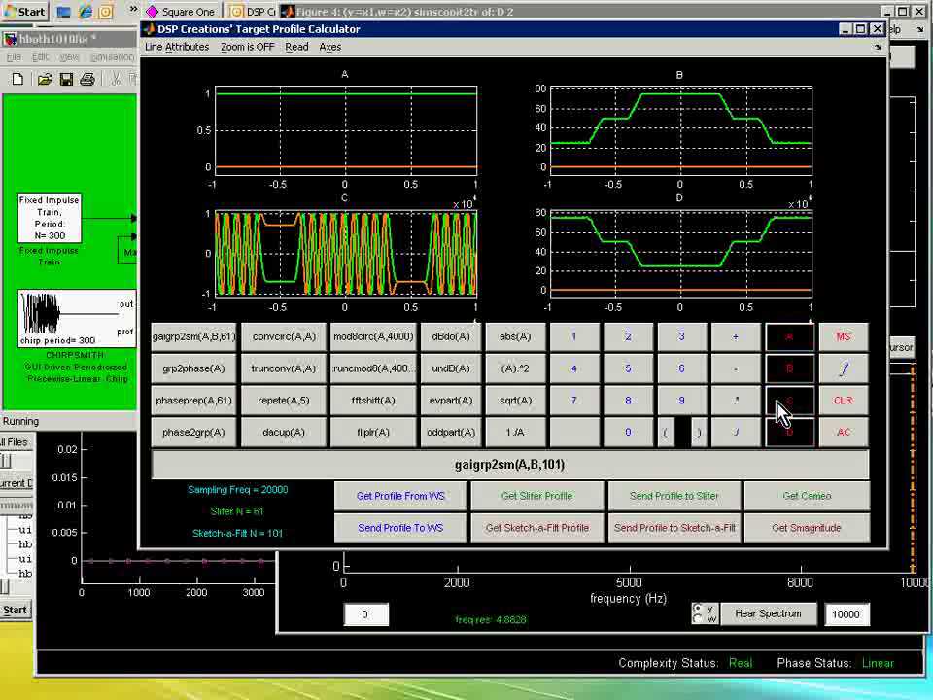
left_click(85, 188)
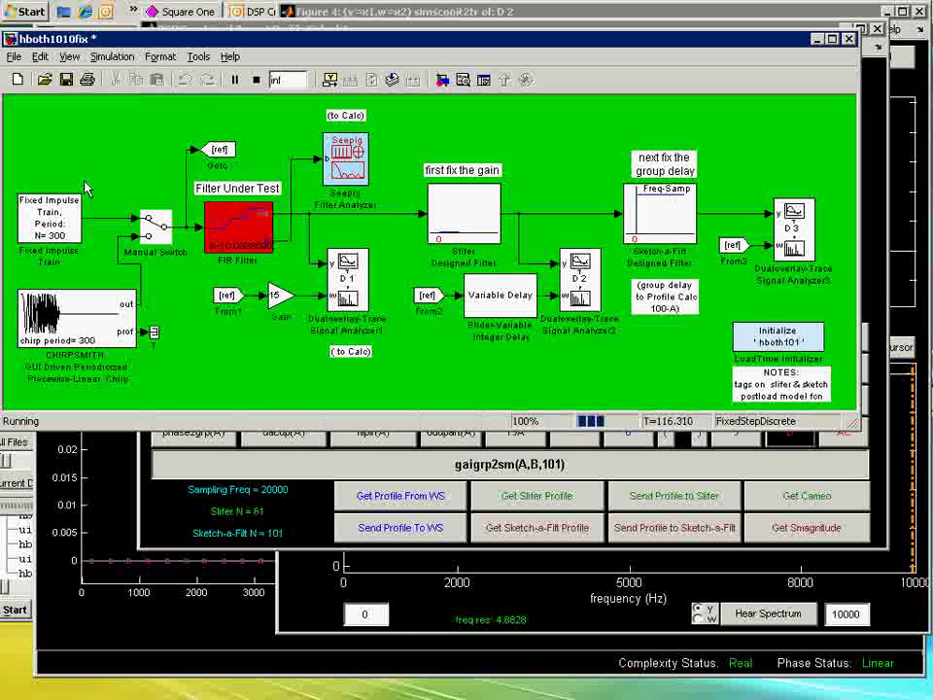
double_click(656, 228)
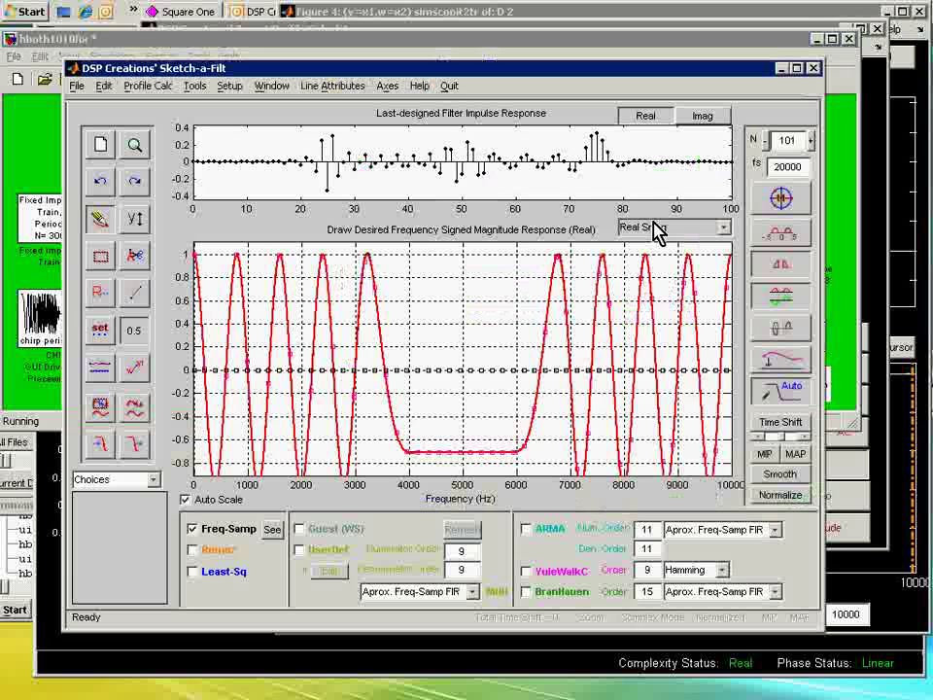
Step: View the Sketch-a-Filt design as abs Gain (Linear) and check the Group Delay of its Freq-Samp filter
left_click(723, 227)
left_click(707, 275)
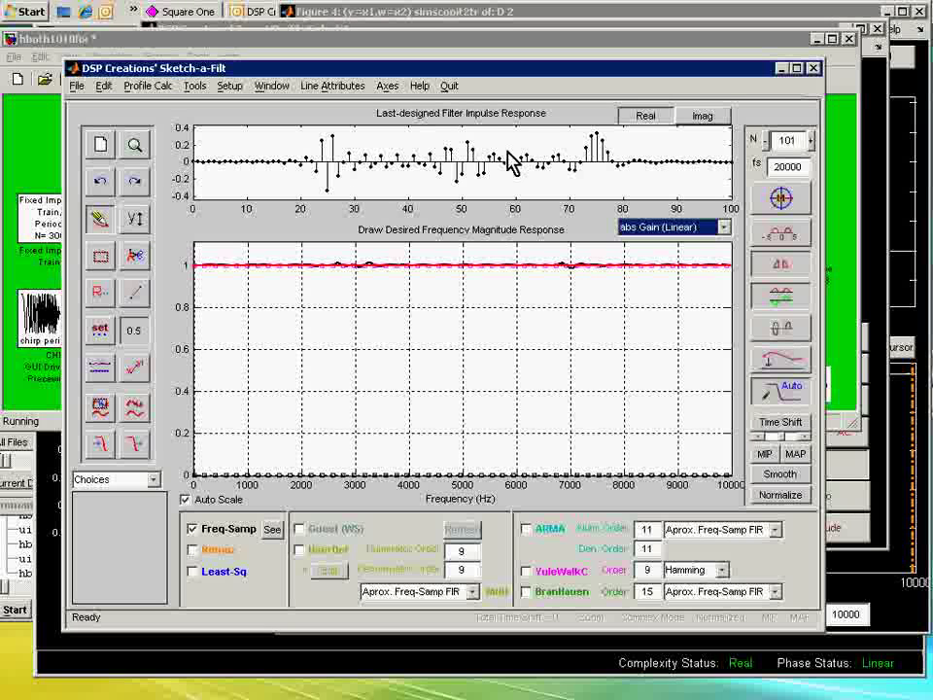
left_click(272, 530)
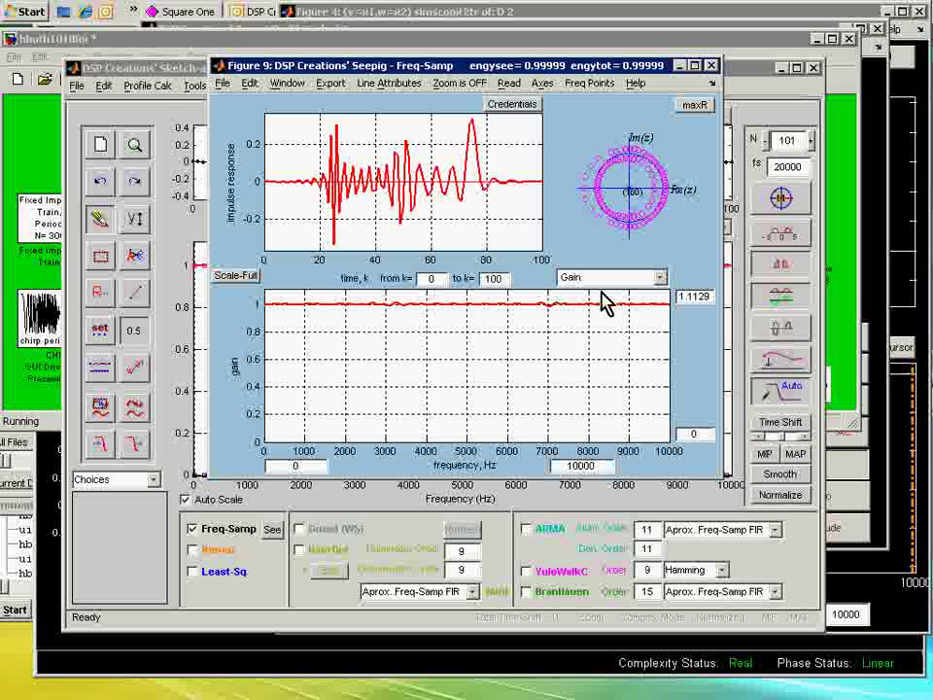
left_click(659, 277)
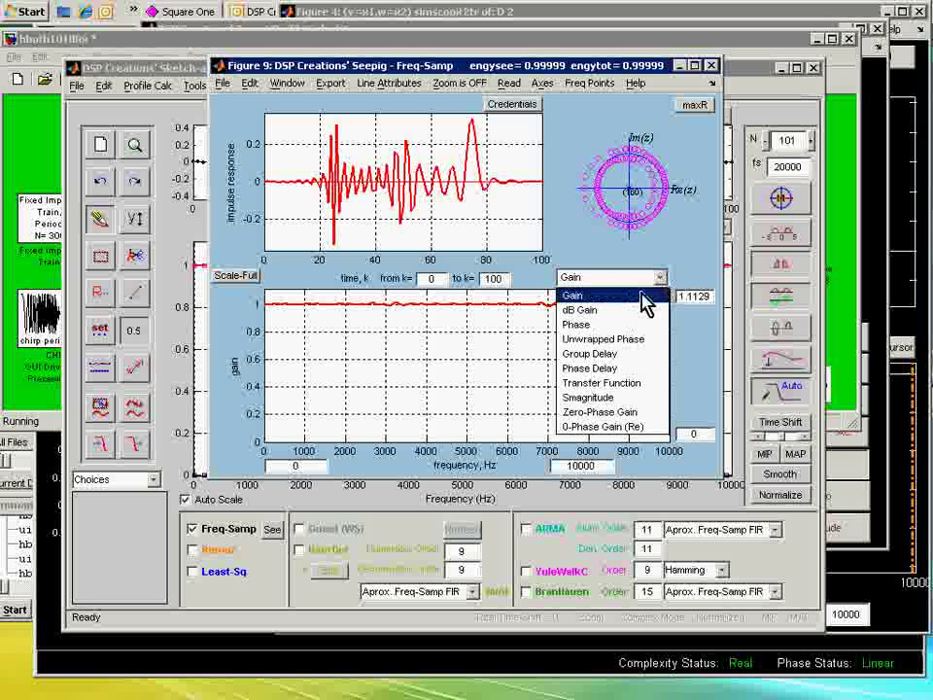
left_click(616, 355)
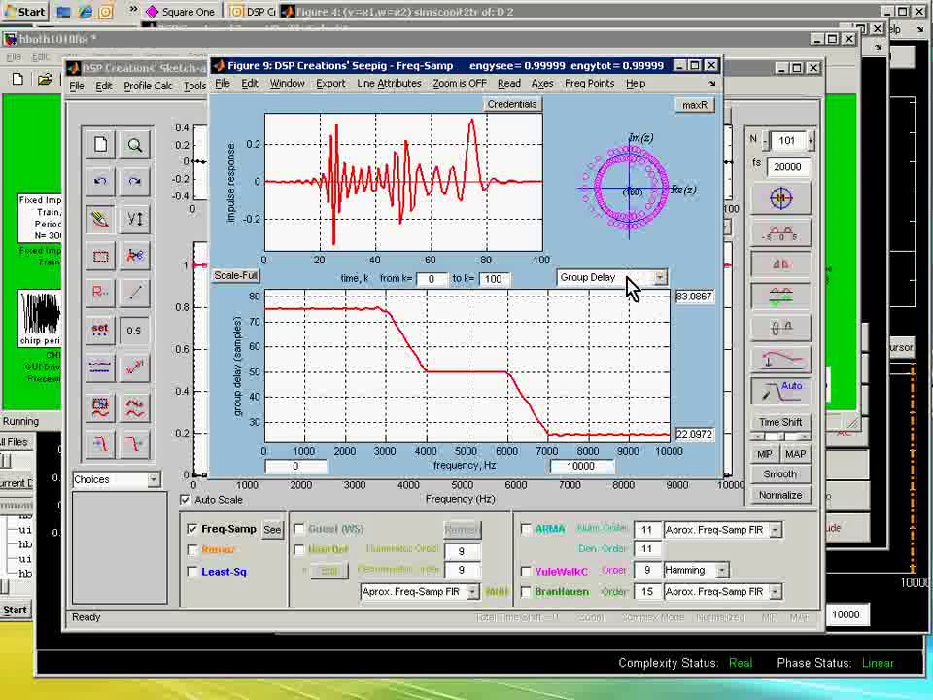
left_click(711, 65)
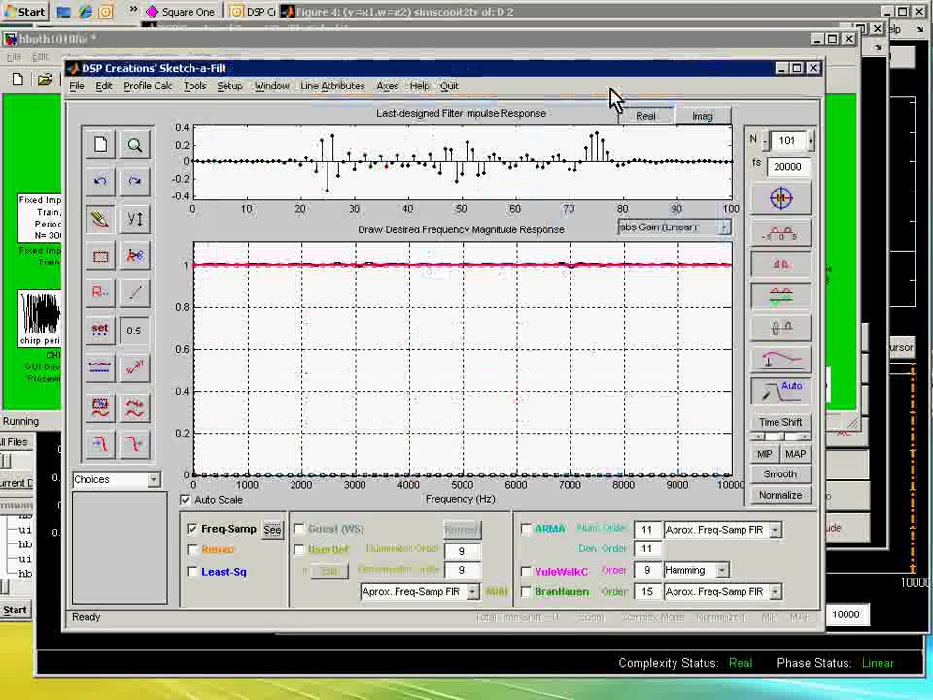
Step: Open the D 3 analyzer to check the impulse output, and switch the model input to the CHIRPSMITH chirp to compare its traces
left_click(34, 165)
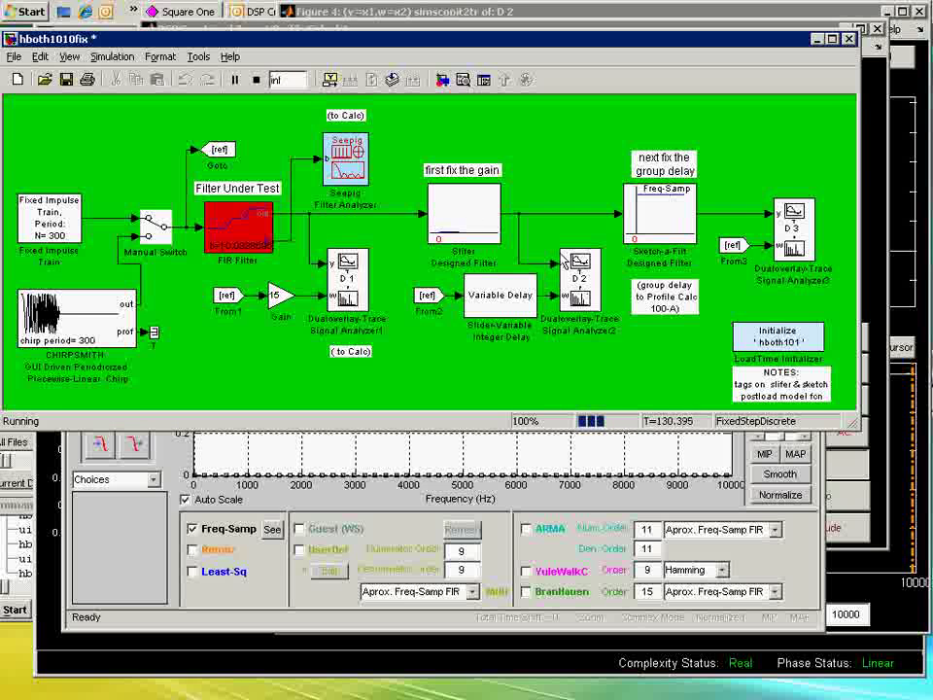
double_click(802, 234)
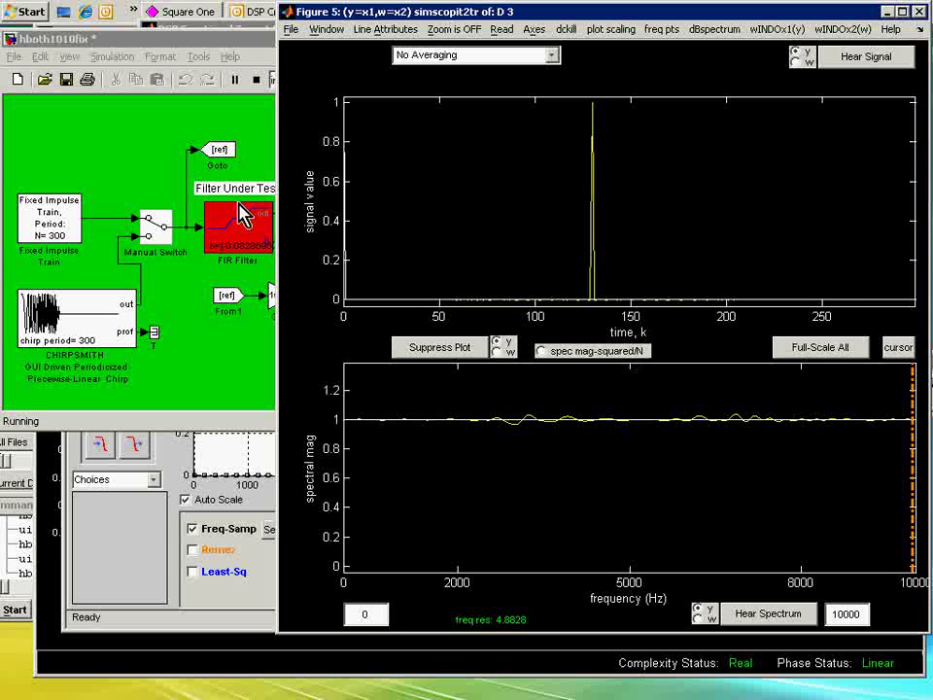
double_click(161, 239)
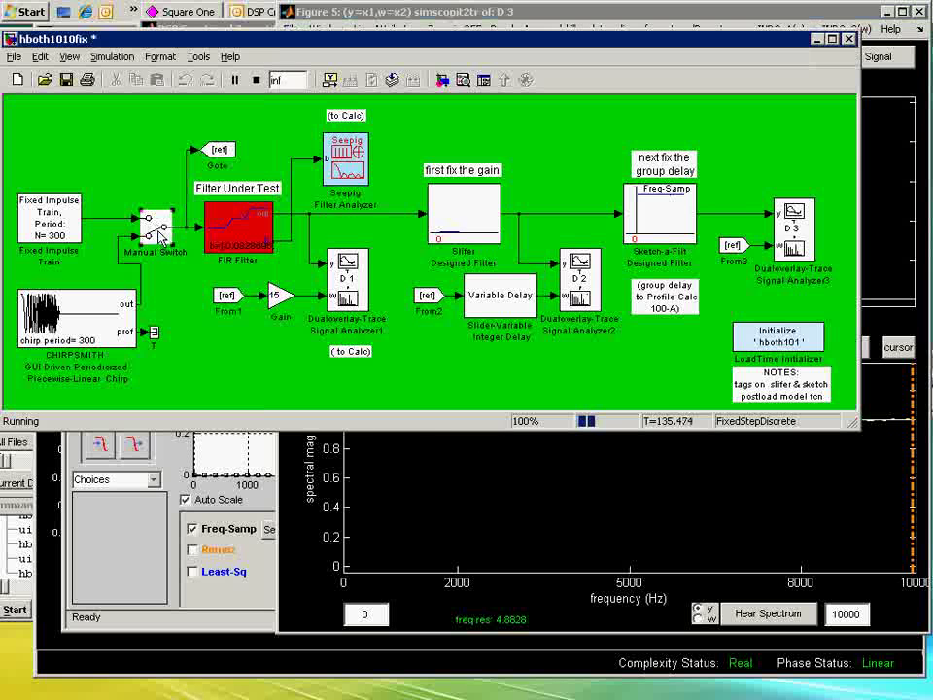
left_click(607, 545)
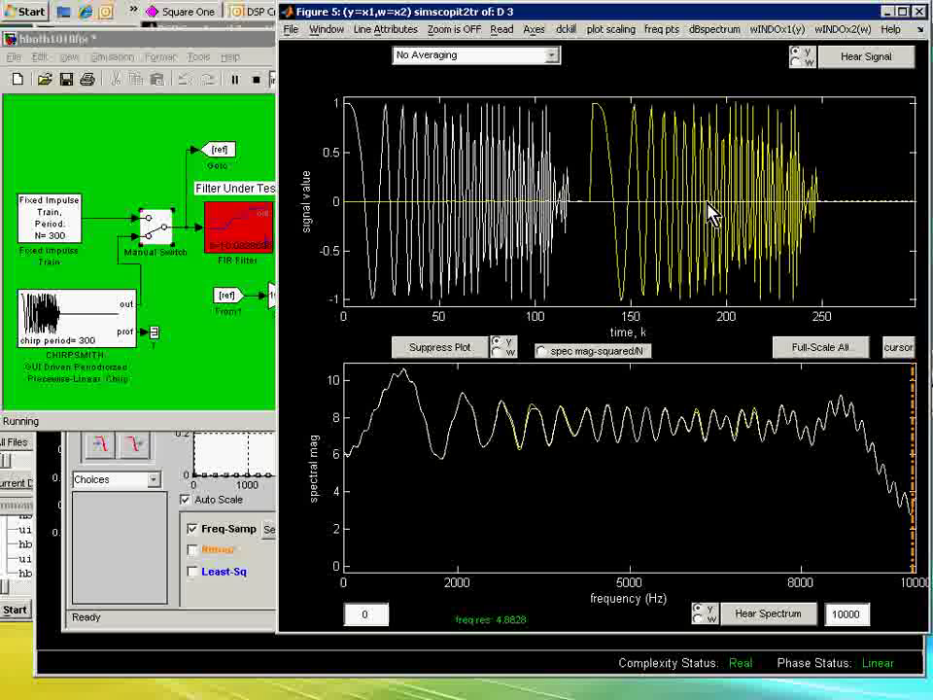
left_click(89, 97)
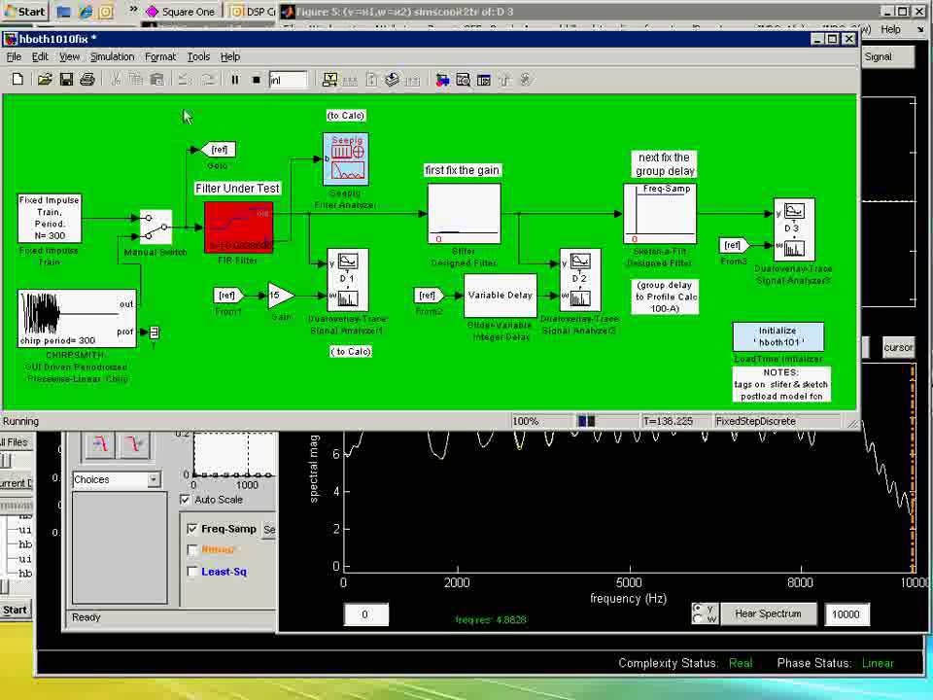